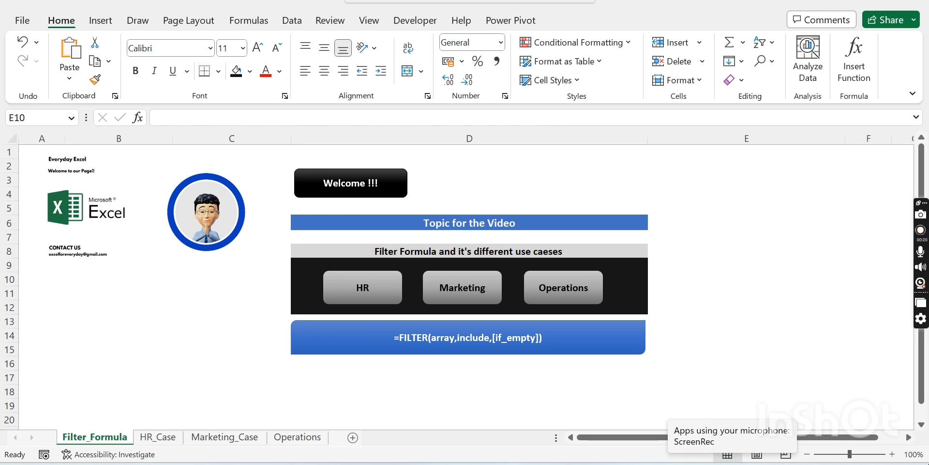
pyautogui.click(437, 389)
pyautogui.click(421, 351)
pyautogui.click(415, 373)
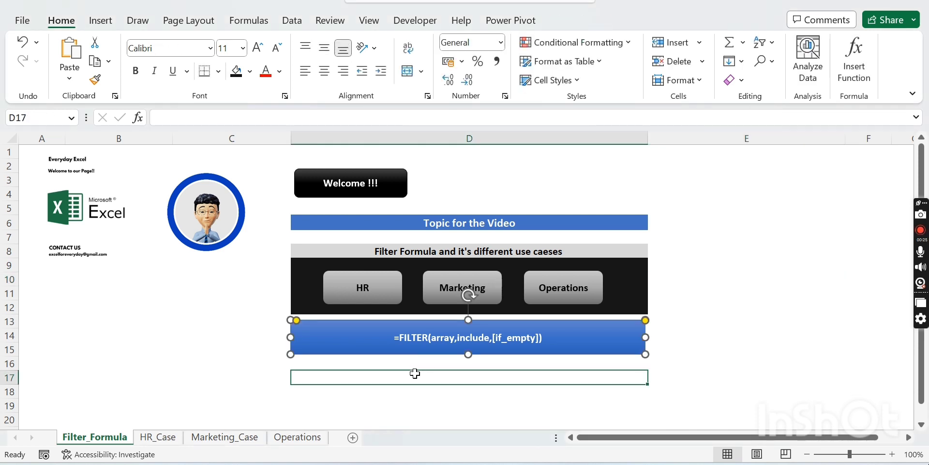
pyautogui.click(427, 347)
pyautogui.click(427, 374)
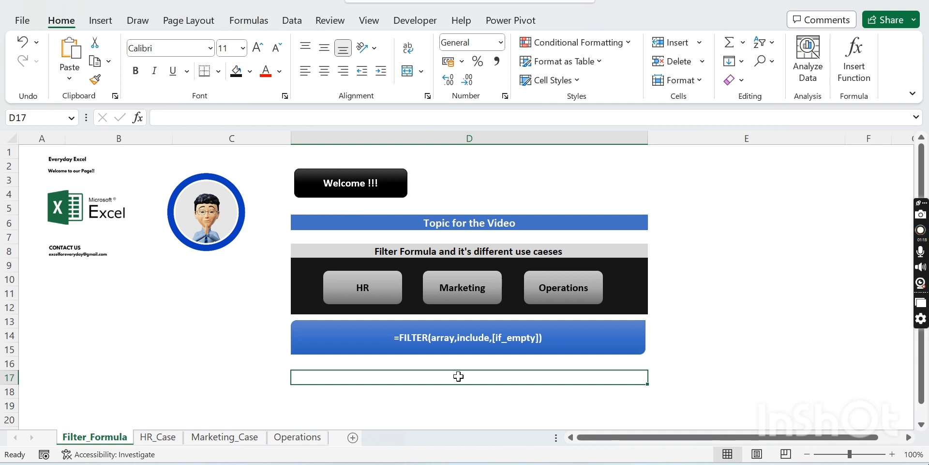
pyautogui.click(704, 380)
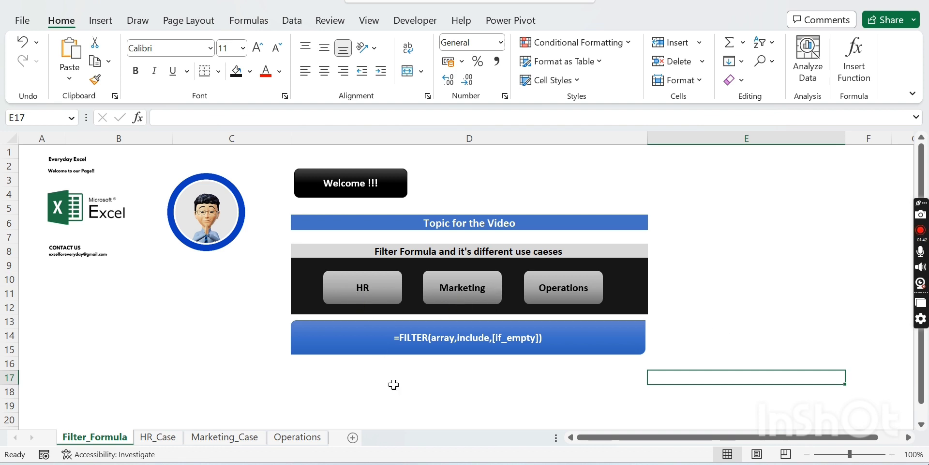
# Go to the HR_Case sheet from the HR topic on the welcome sheet
pyautogui.click(366, 299)
pyautogui.click(421, 278)
pyautogui.click(419, 322)
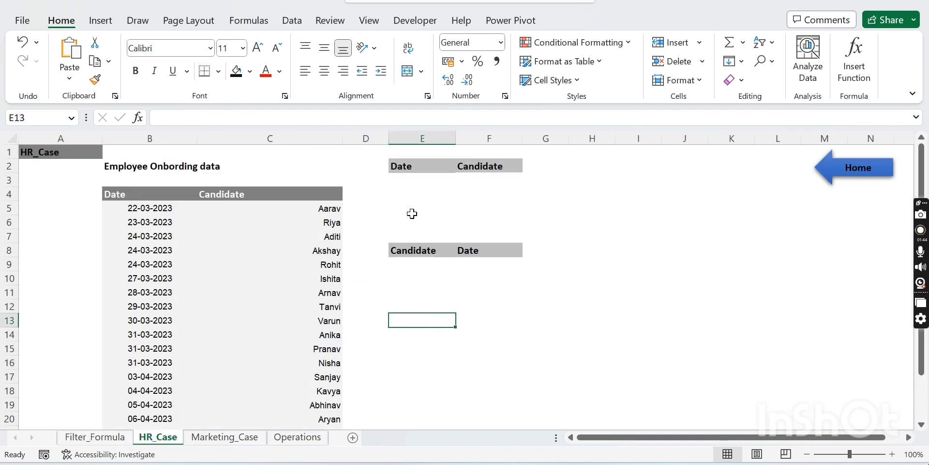
# Examine the employee onboarding table and the two empty Date and Candidate lookup blocks beside it
pyautogui.click(413, 213)
pyautogui.click(64, 220)
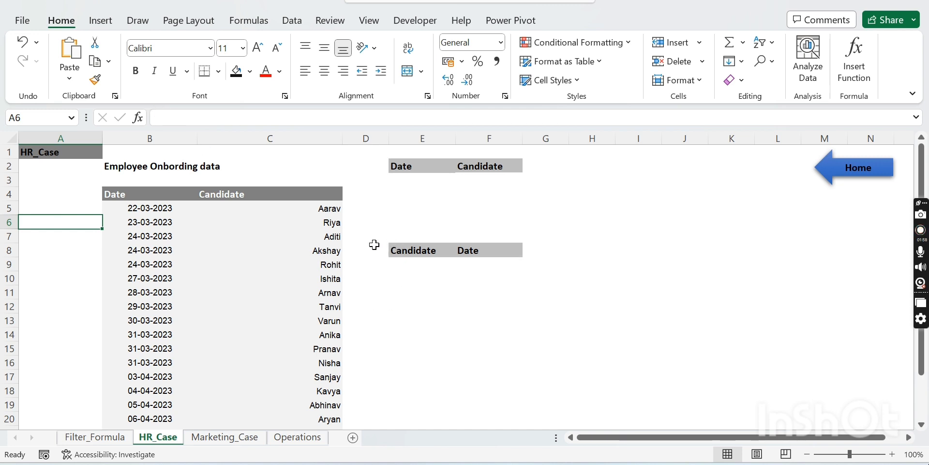
pyautogui.click(420, 180)
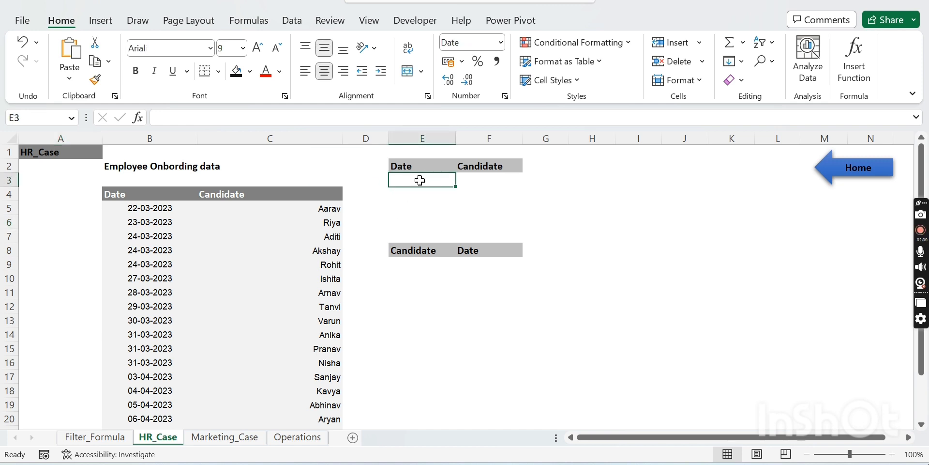
pyautogui.click(480, 185)
pyautogui.click(422, 212)
pyautogui.click(486, 211)
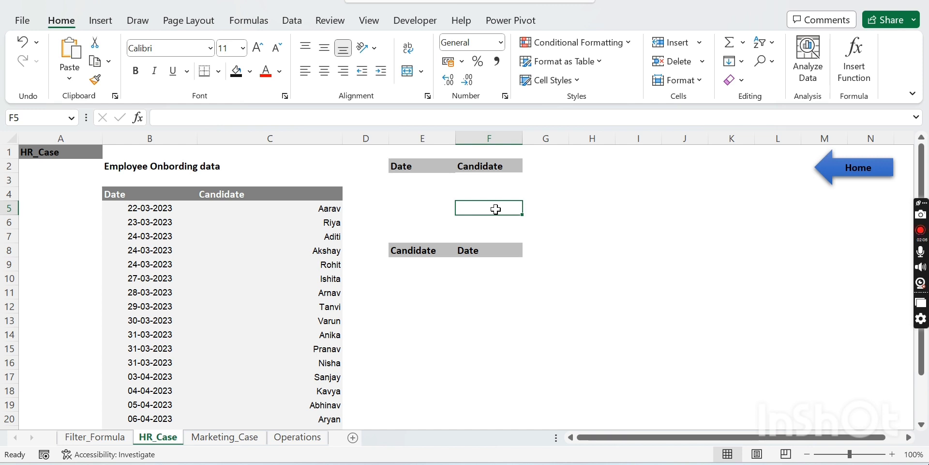
pyautogui.click(595, 221)
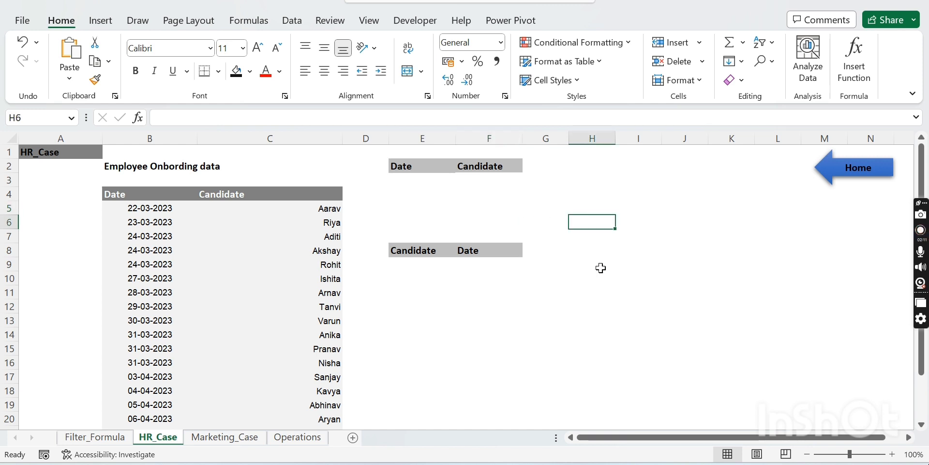
pyautogui.click(327, 320)
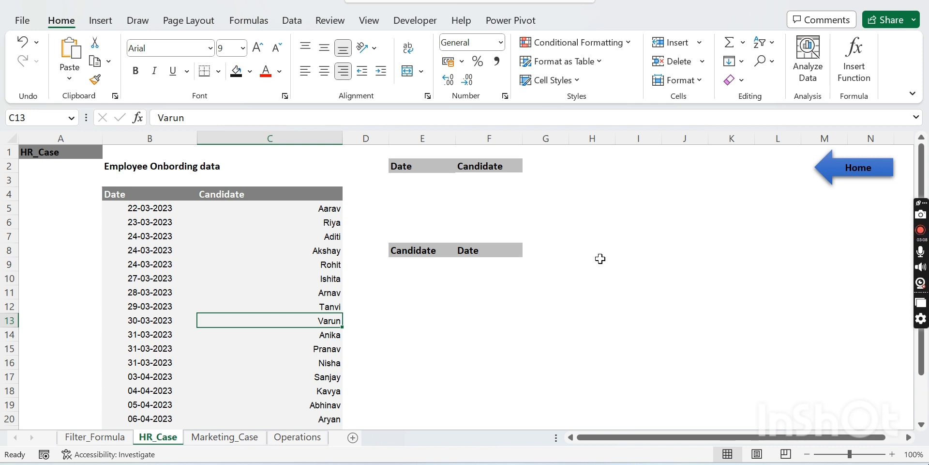
pyautogui.click(503, 321)
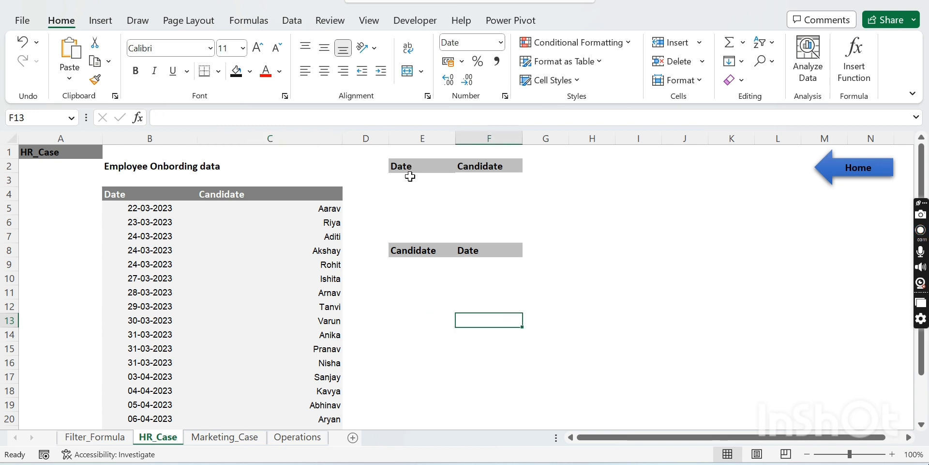
# Copy the date 31-03-2023 from B14 into E3 as the lookup date
pyautogui.click(410, 178)
pyautogui.click(154, 334)
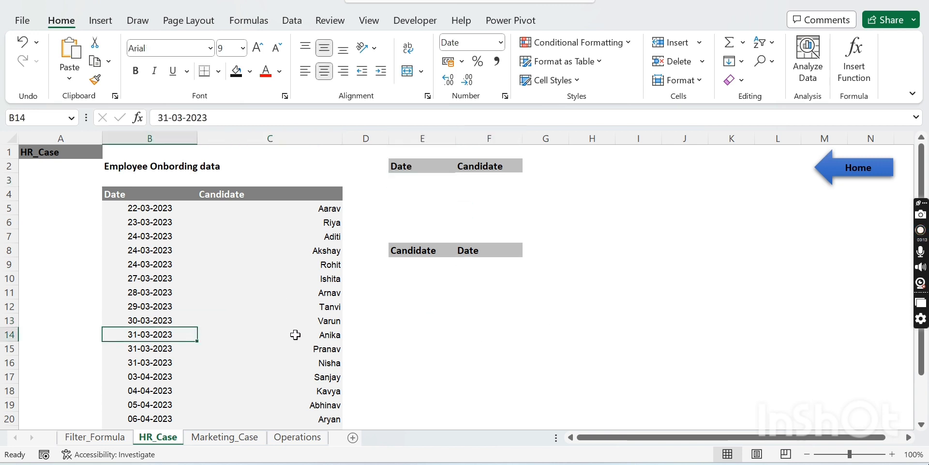
pyautogui.hotkey('ctrl', 'c')
pyautogui.click(416, 178)
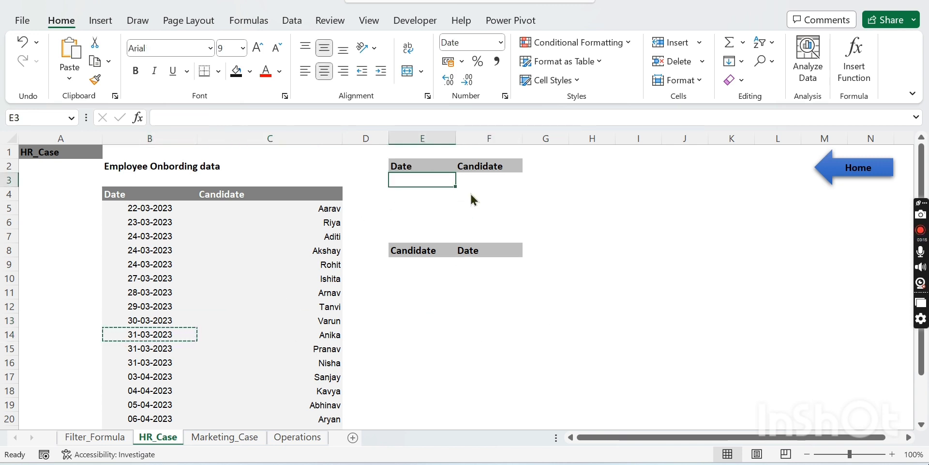
pyautogui.hotkey('ctrl', 'v')
pyautogui.press('Right')
pyautogui.press('Right')
pyautogui.press('Down')
# Start a FILTER formula in F3 with the candidate range C5:C24 as its array
pyautogui.click(499, 183)
pyautogui.write('=')
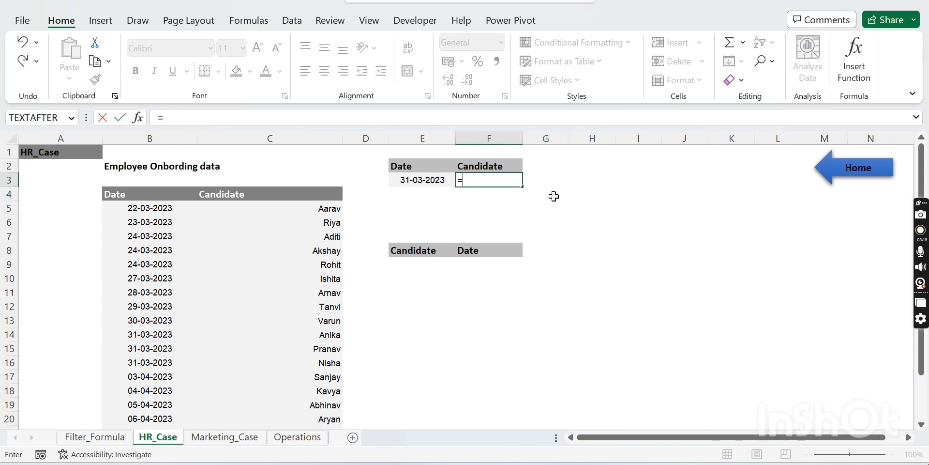
pyautogui.write('fil')
pyautogui.press('Tab')
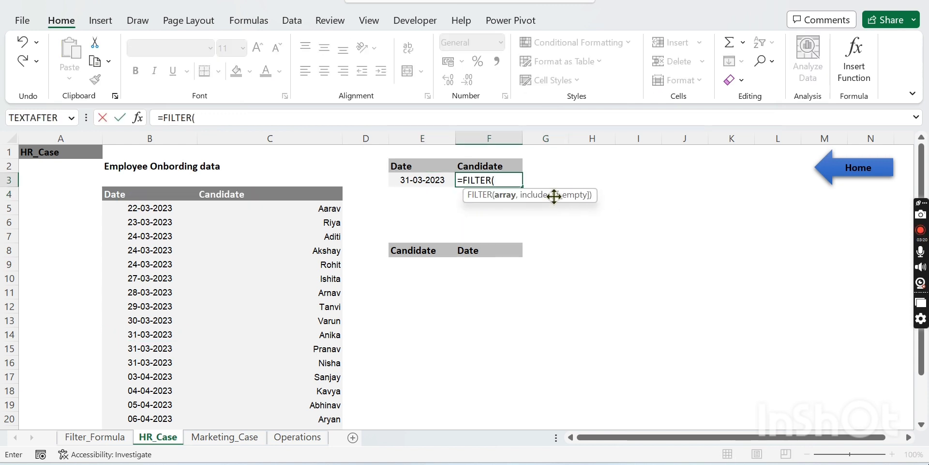
pyautogui.press('Left')
pyautogui.press('Left')
pyautogui.press('Left')
pyautogui.press('Down')
pyautogui.press('Down')
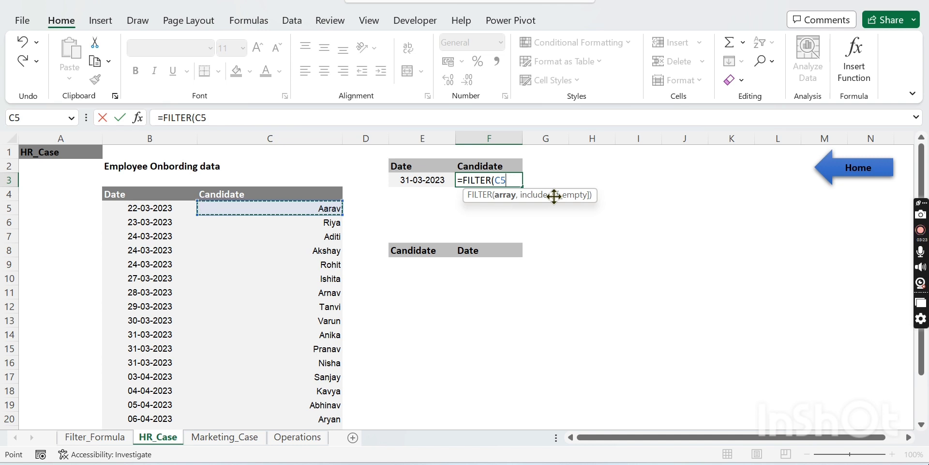
pyautogui.hotkey('ctrl', 'shift', 'Down')
pyautogui.write(',')
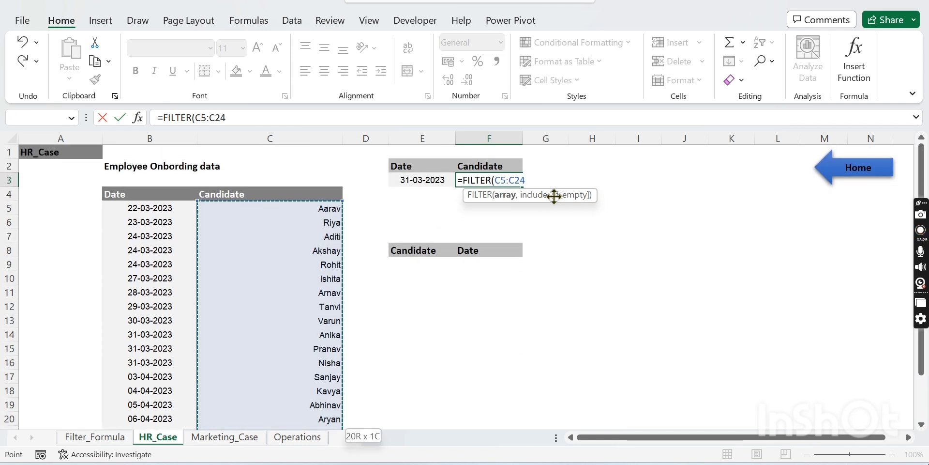
# Set the formula's include condition to B5:B24=E3 so it matches the lookup date
pyautogui.press('Left')
pyautogui.press('Left')
pyautogui.press('Left')
pyautogui.press('Left')
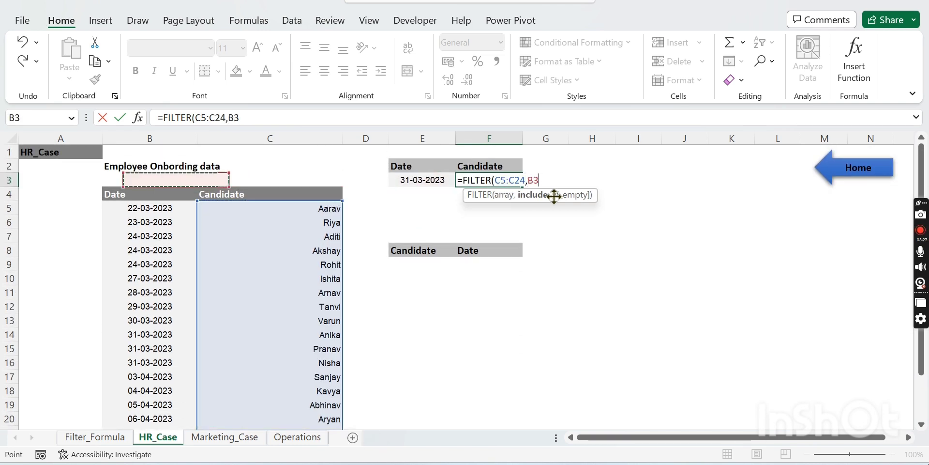
pyautogui.press('Down')
pyautogui.press('Down')
pyautogui.hotkey('ctrl', 'shift', 'Down')
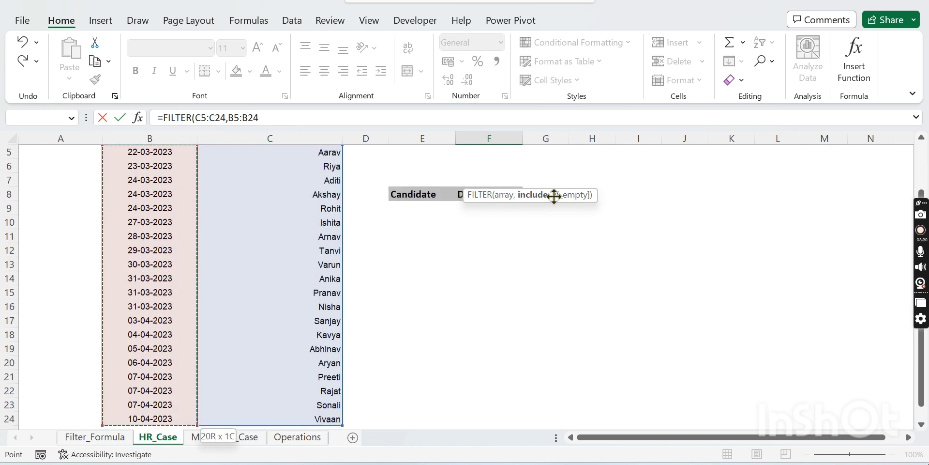
pyautogui.write('=')
pyautogui.press('Left')
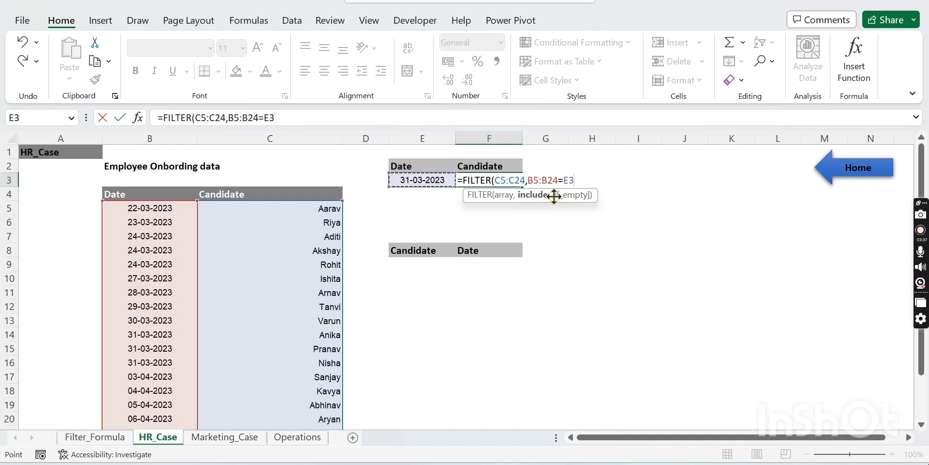
# Add "No Data" as the if_empty value and enter the completed FILTER formula in F3
pyautogui.write(',"N')
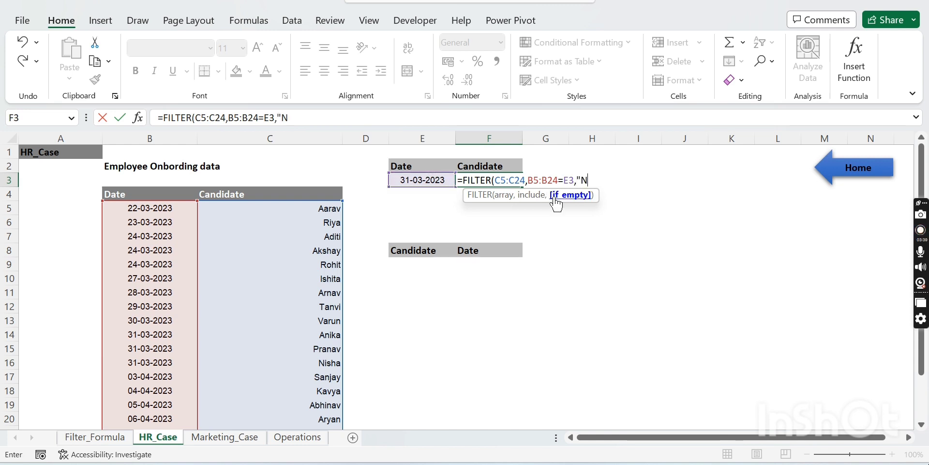
pyautogui.write('o Data")')
pyautogui.press('Return')
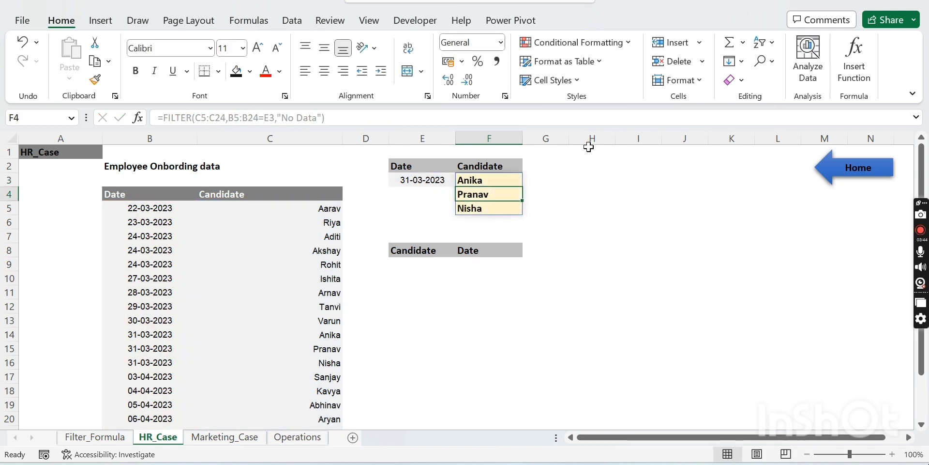
# Compare the candidates returned by the formula with the 31-03-2023 rows in the onboarding table
pyautogui.click(591, 194)
pyautogui.click(425, 209)
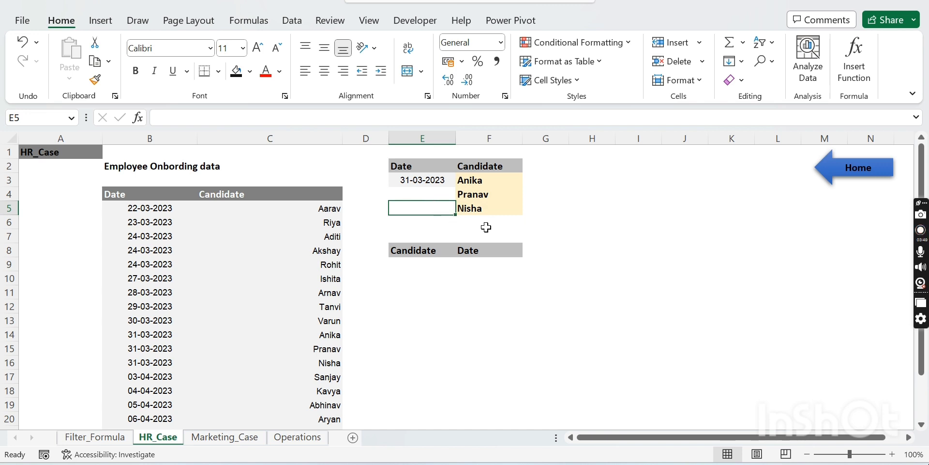
pyautogui.moveTo(331, 336); pyautogui.dragTo(334, 359)
pyautogui.click(360, 347)
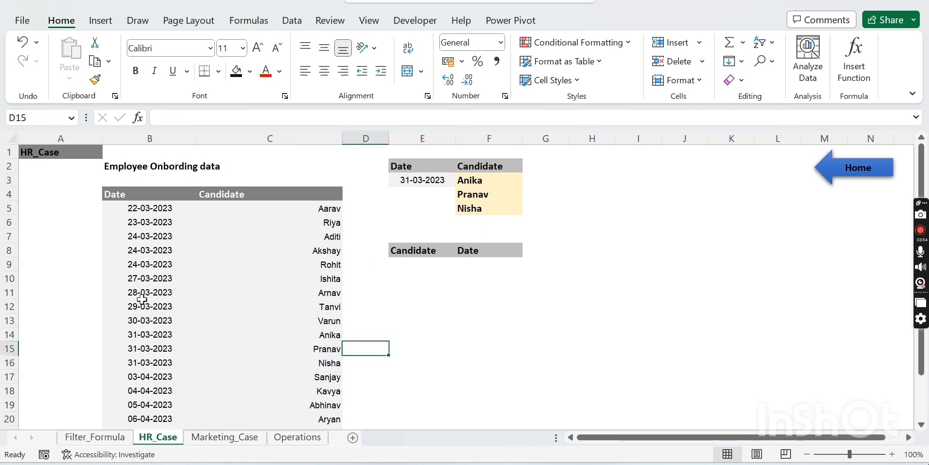
# Replace the lookup date in E3 with 03-04-2023 copied from B17
pyautogui.click(141, 376)
pyautogui.hotkey('ctrl', 'c')
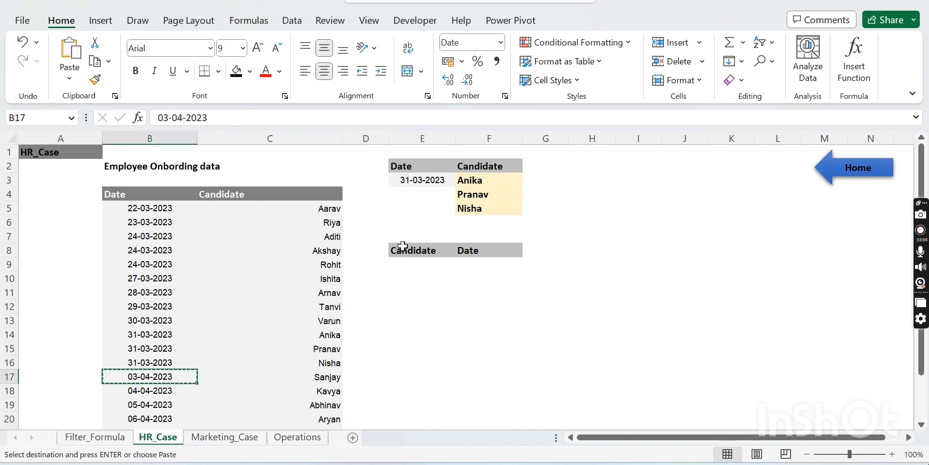
pyautogui.click(412, 179)
pyautogui.hotkey('ctrl', 'v')
pyautogui.click(619, 223)
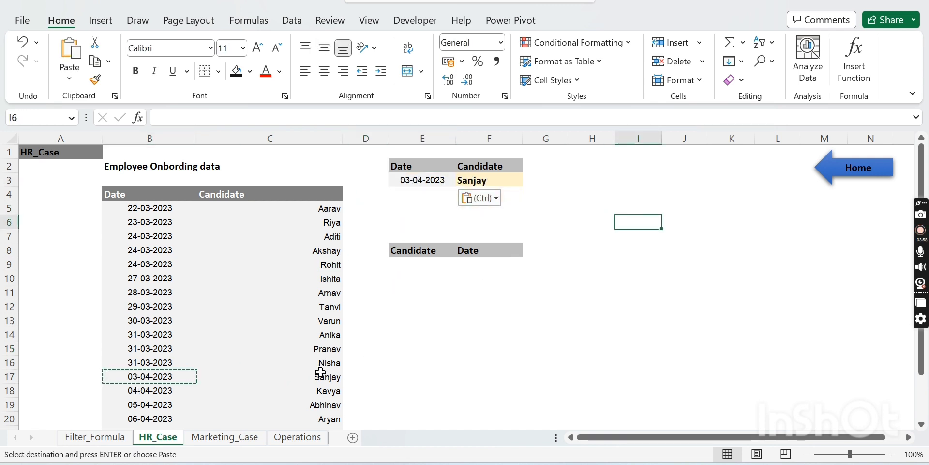
# Check the filtered candidate against the 03-04-2023 row and review the whole candidate list in C5:C24
pyautogui.click(312, 380)
pyautogui.click(540, 361)
pyautogui.click(606, 277)
pyautogui.click(600, 193)
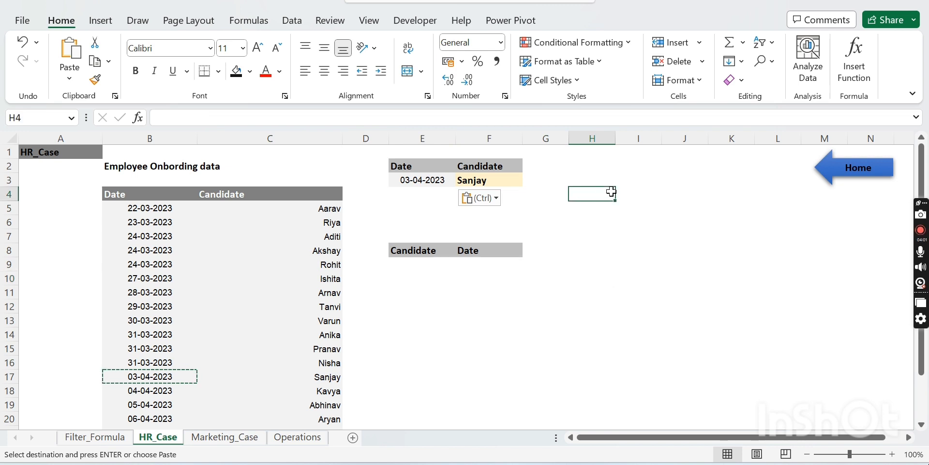
pyautogui.scroll(-4, 395, 331)
pyautogui.scroll(4, 394, 330)
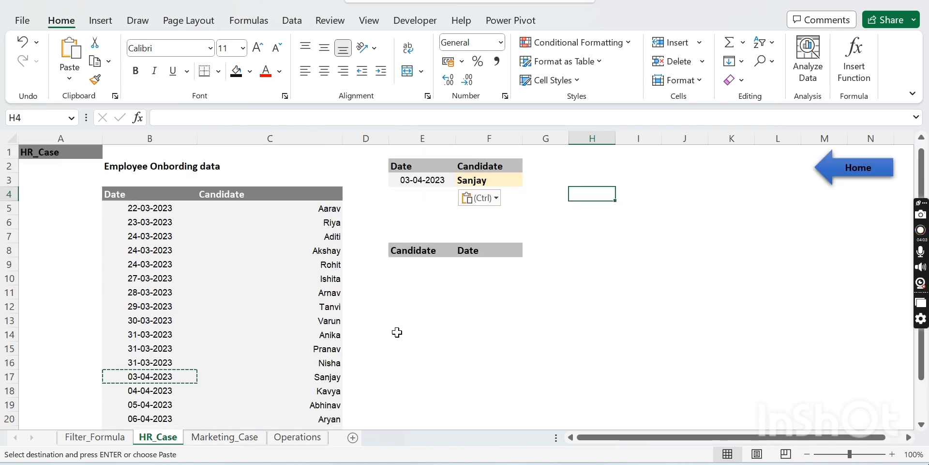
pyautogui.scroll(-5, 397, 332)
pyautogui.scroll(5, 275, 336)
pyautogui.moveTo(314, 209); pyautogui.dragTo(309, 410)
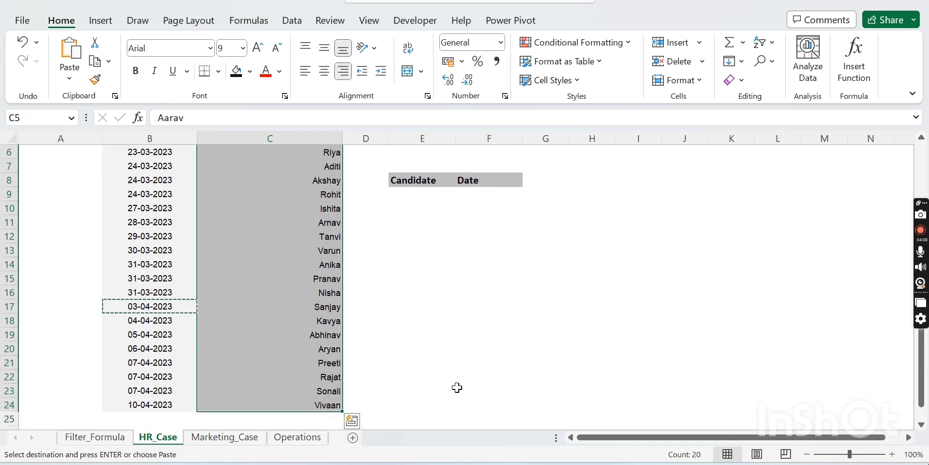
pyautogui.click(617, 321)
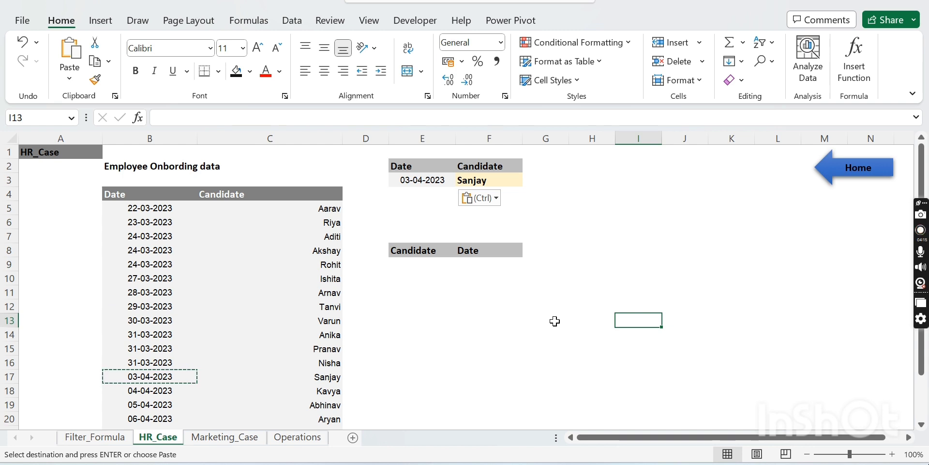
# Copy the candidate's name from C11 into E9 as the second lookup value
pyautogui.click(421, 264)
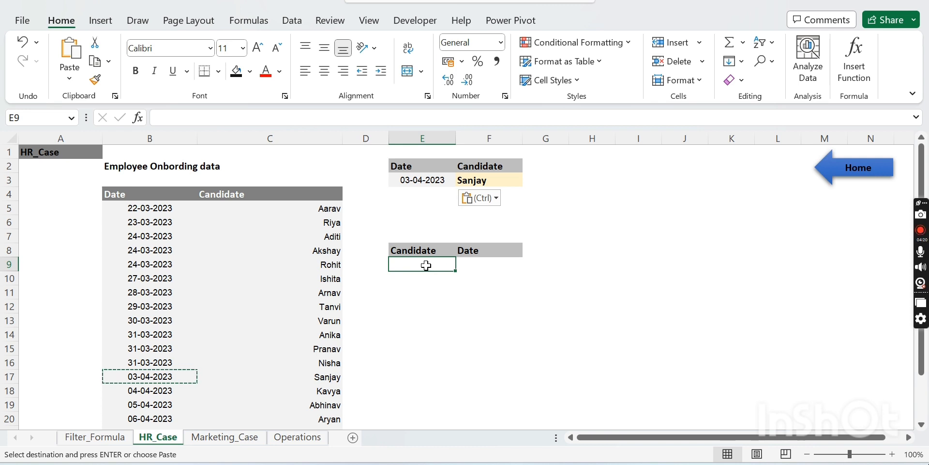
pyautogui.click(329, 289)
pyautogui.hotkey('ctrl', 'c')
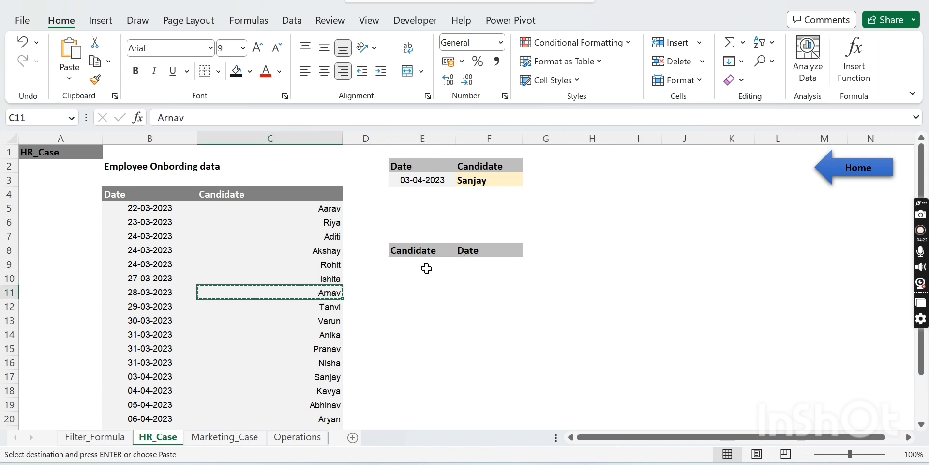
pyautogui.click(426, 265)
pyautogui.hotkey('ctrl', 'v')
# Start a FILTER formula in F9 with the onboarding dates B5:B24 as the array
pyautogui.press('Right')
pyautogui.write('=')
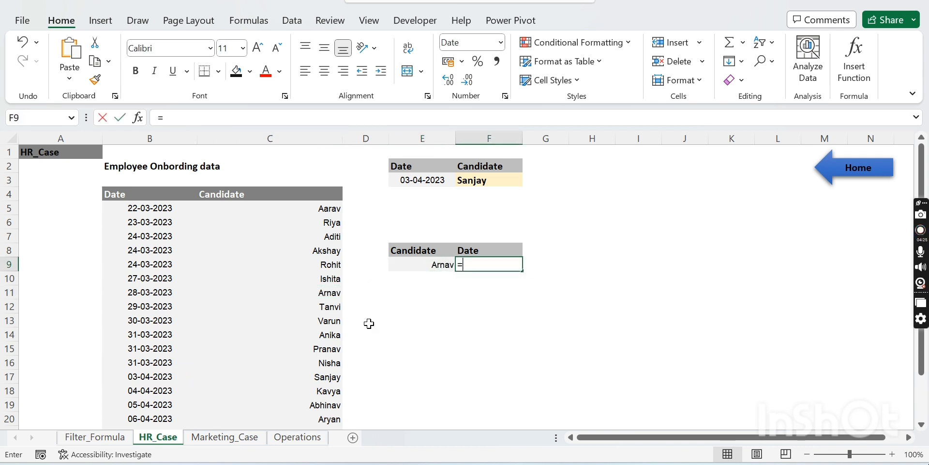
pyautogui.write('FILTER(')
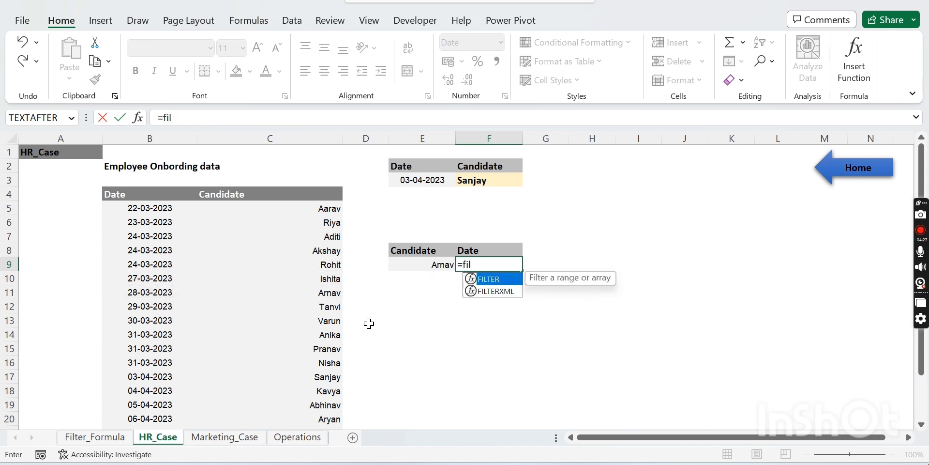
pyautogui.press('Left')
pyautogui.press('Left')
pyautogui.press('Left')
pyautogui.press('Left')
pyautogui.press('Left')
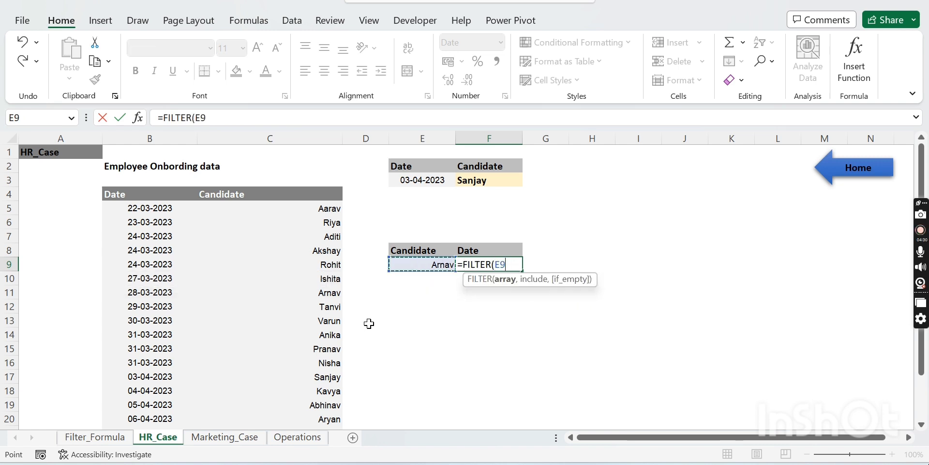
pyautogui.press('Right')
pyautogui.press('Up')
pyautogui.press('Up')
pyautogui.press('Up')
pyautogui.press('Up')
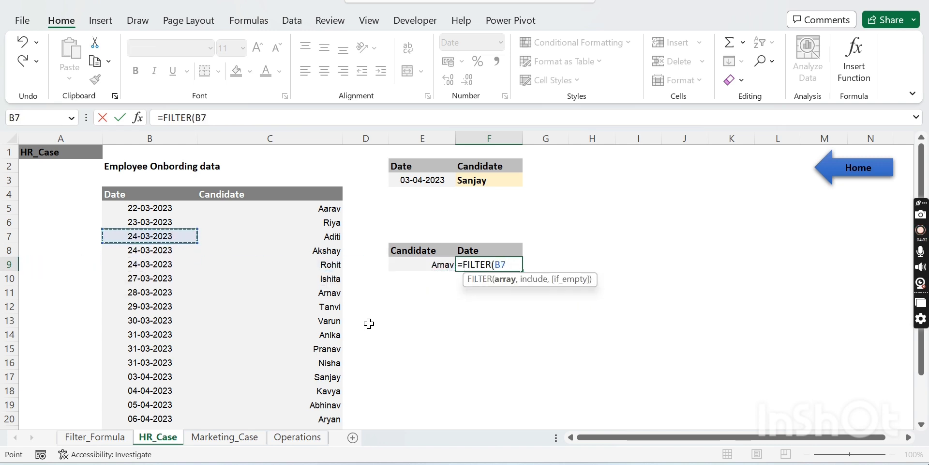
pyautogui.hotkey('ctrl', 'shift', 'Down')
pyautogui.write(',')
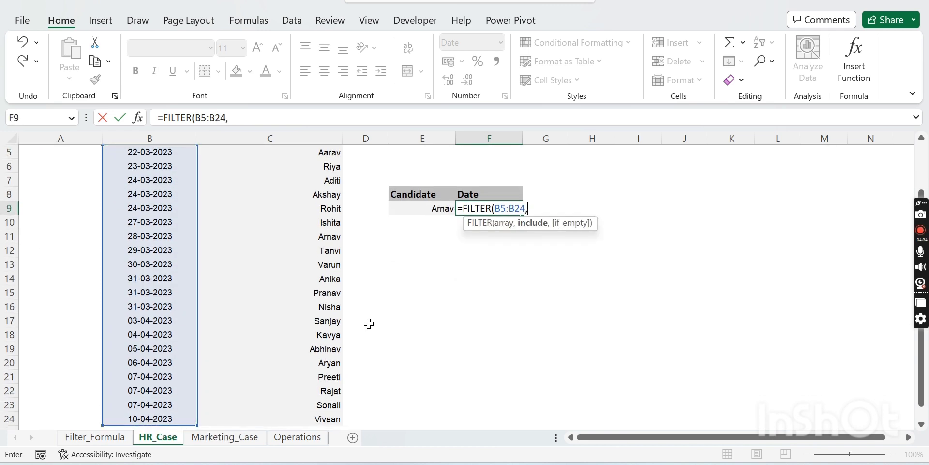
# Use the candidate names in C5:C24 as the range for the formula's include condition
pyautogui.press('Left')
pyautogui.press('Left')
pyautogui.press('Left')
pyautogui.press('Up')
pyautogui.press('Up')
pyautogui.press('Up')
pyautogui.press('Up')
pyautogui.press('Up')
pyautogui.press('Up')
pyautogui.press('Up')
pyautogui.press('Up')
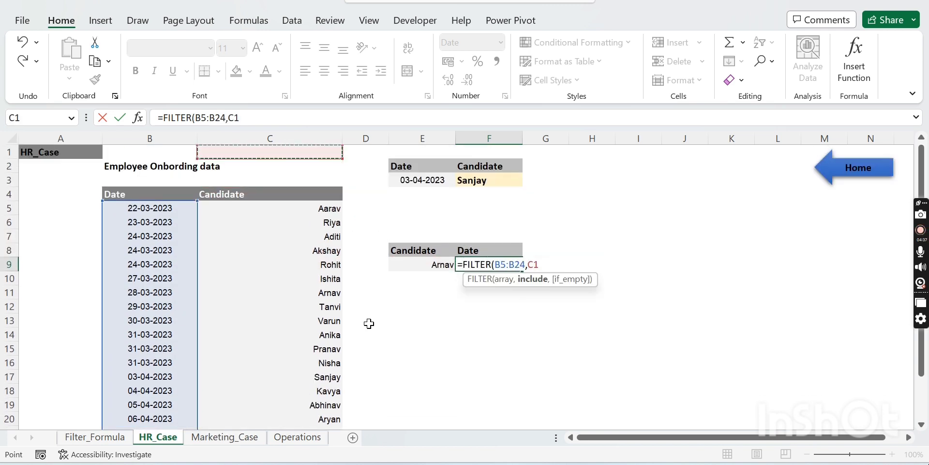
pyautogui.press('Down')
pyautogui.press('Down')
pyautogui.press('Down')
pyautogui.press('Down')
pyautogui.hotkey('ctrl', 'shift', 'Down')
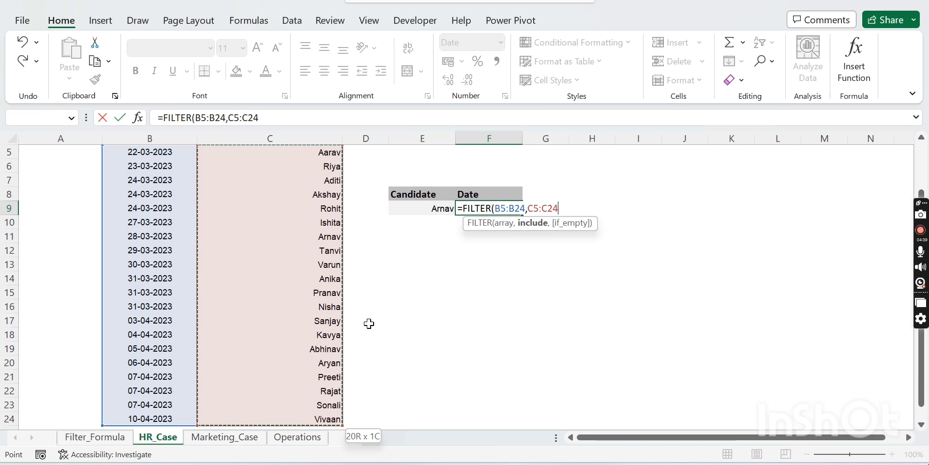
# Match the candidate range to E9 and complete the formula as =FILTER(B5:B24,C5:C24=E9)
pyautogui.write('=')
pyautogui.press('Left')
pyautogui.press('Left')
pyautogui.press('Right')
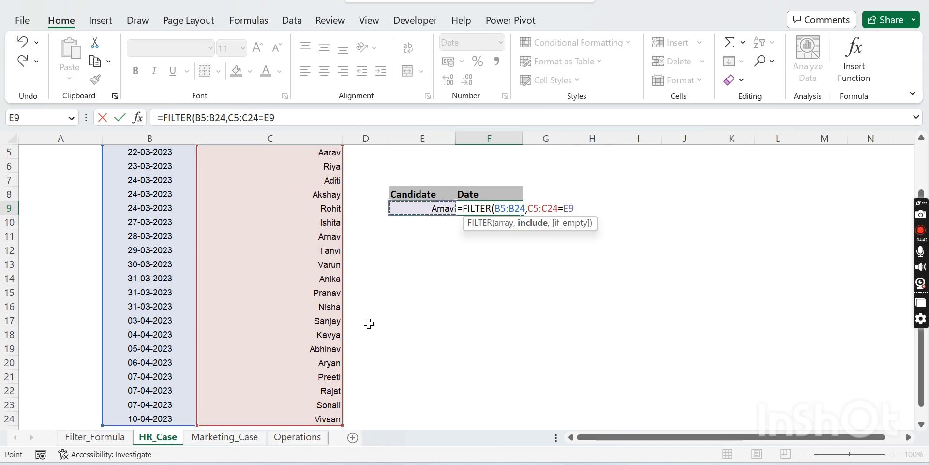
pyautogui.write(')')
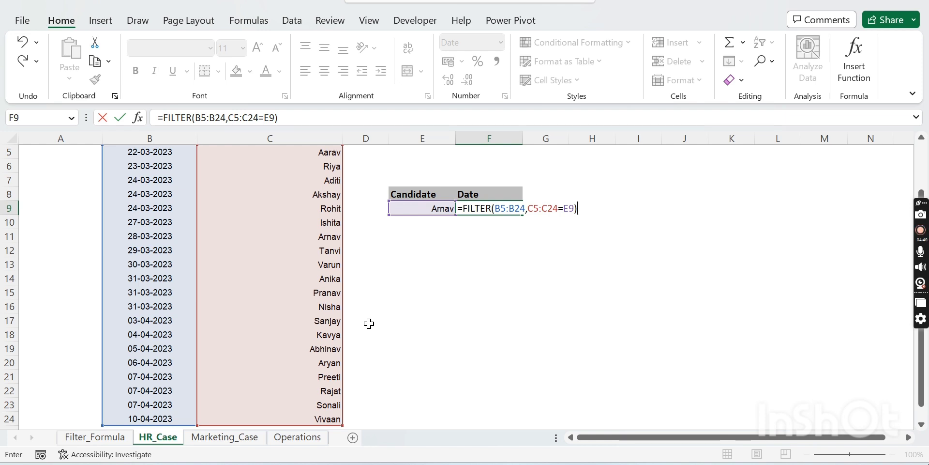
pyautogui.press('Return')
pyautogui.click(390, 287)
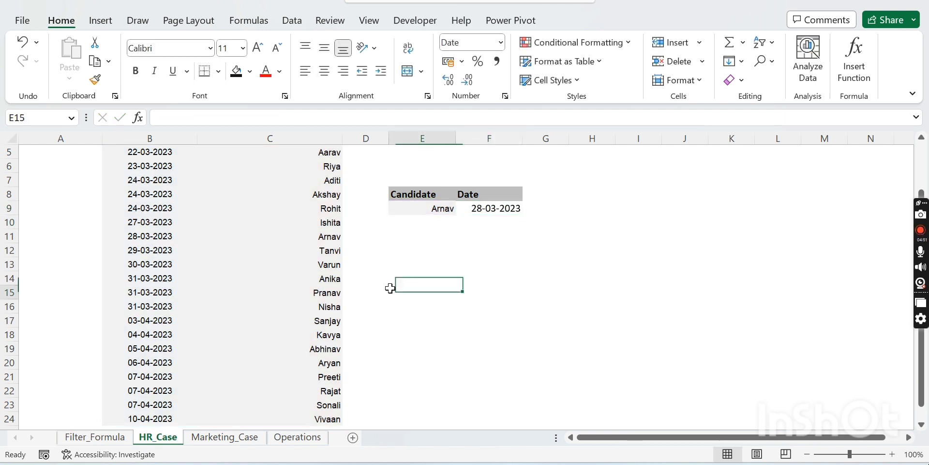
# Check the date returned in F9 against the matching candidate's row in the onboarding table
pyautogui.click(473, 208)
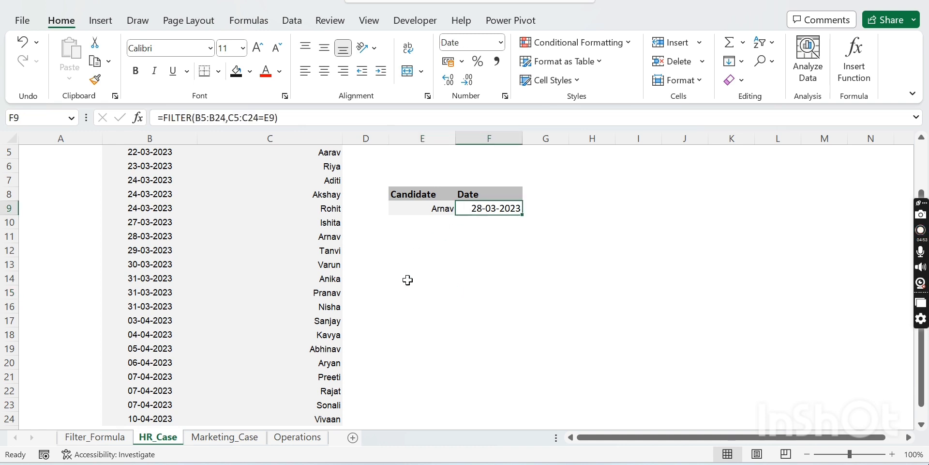
pyautogui.click(427, 203)
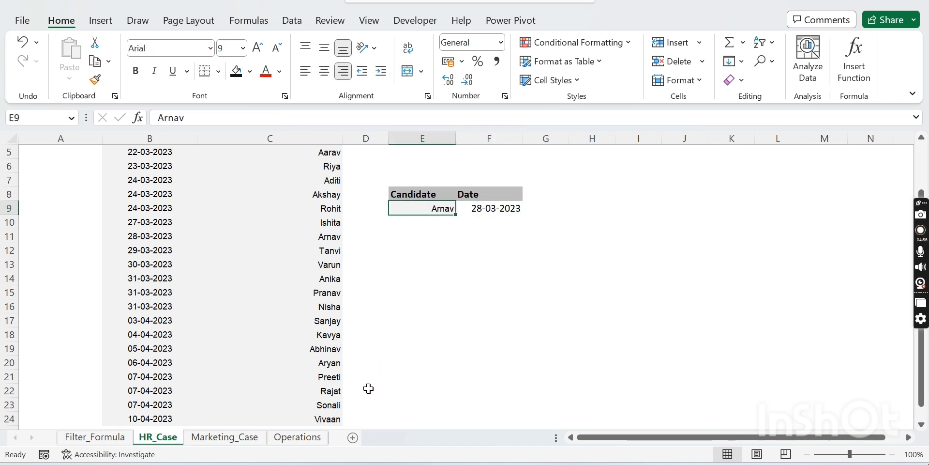
pyautogui.scroll(-3, 332, 204)
pyautogui.scroll(5, 334, 203)
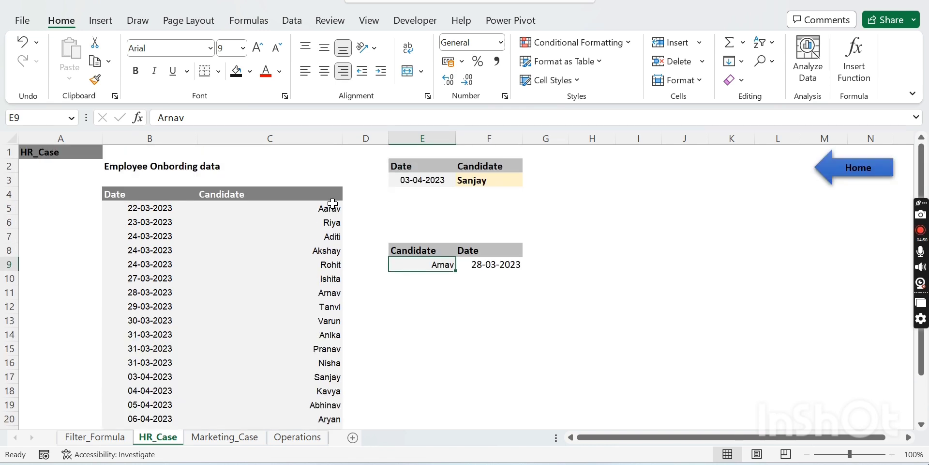
pyautogui.click(331, 211)
pyautogui.scroll(-2, 378, 265)
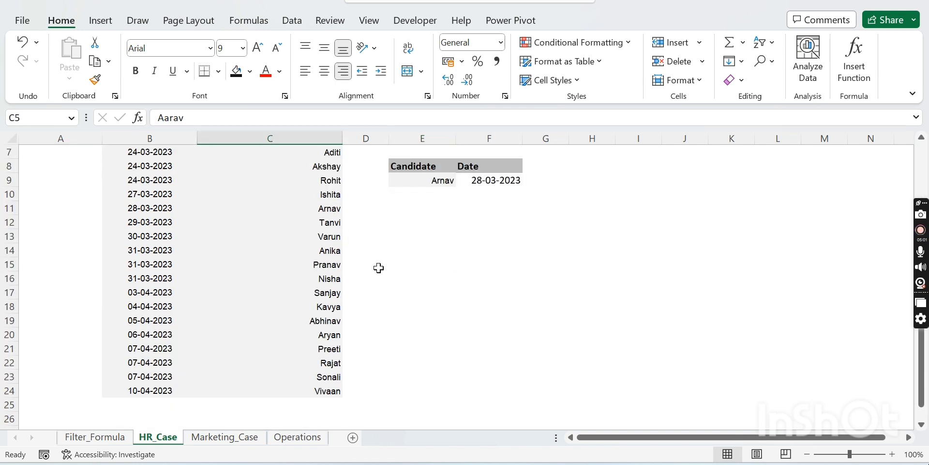
pyautogui.click(245, 208)
pyautogui.click(161, 210)
pyautogui.click(426, 235)
pyautogui.scroll(2, 459, 219)
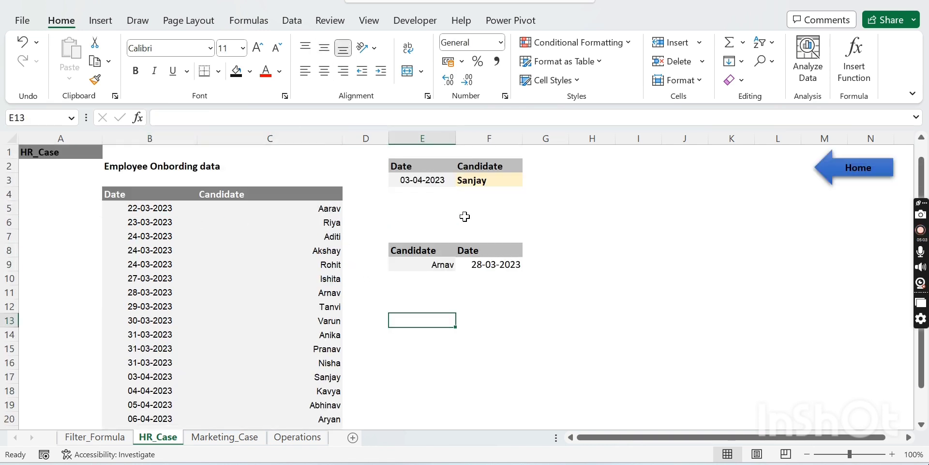
# Replace the lookup candidate in E9 with the name copied from C18
pyautogui.click(333, 391)
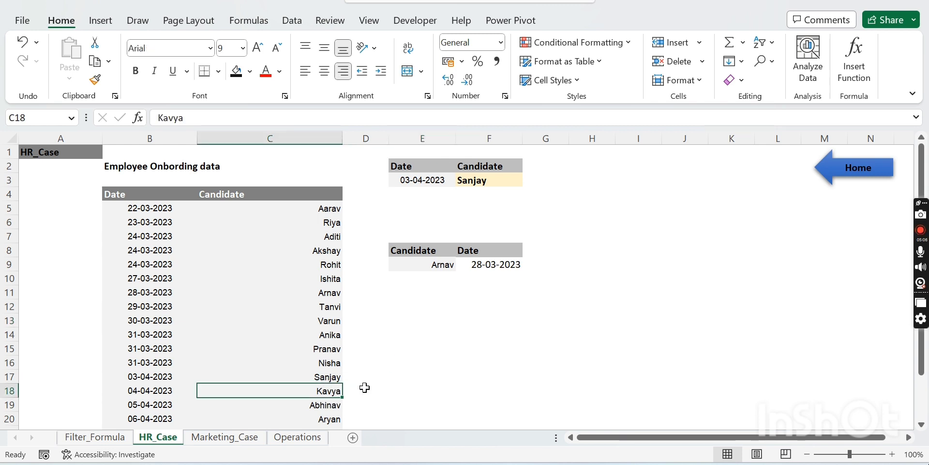
pyautogui.hotkey('ctrl', 'c')
pyautogui.click(415, 266)
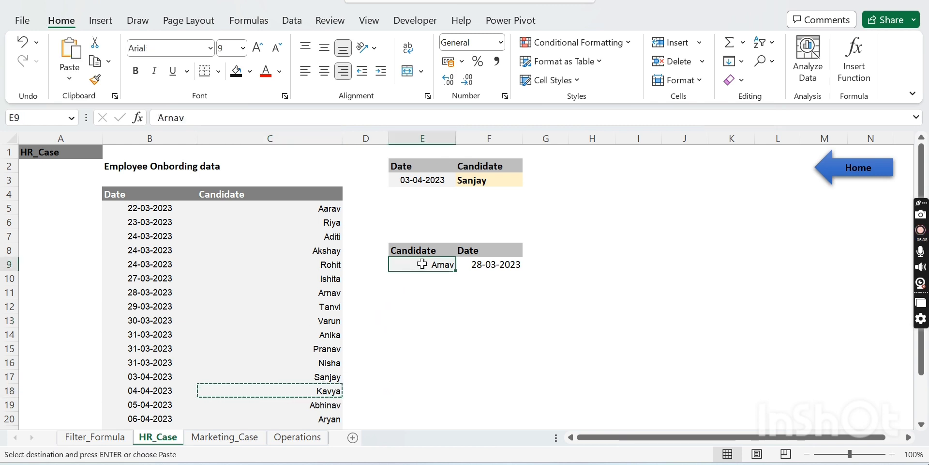
pyautogui.hotkey('ctrl', 'v')
# Compare the date returned in F9 with the candidate's onboarding date in B18
pyautogui.click(491, 319)
pyautogui.click(489, 266)
pyautogui.click(179, 390)
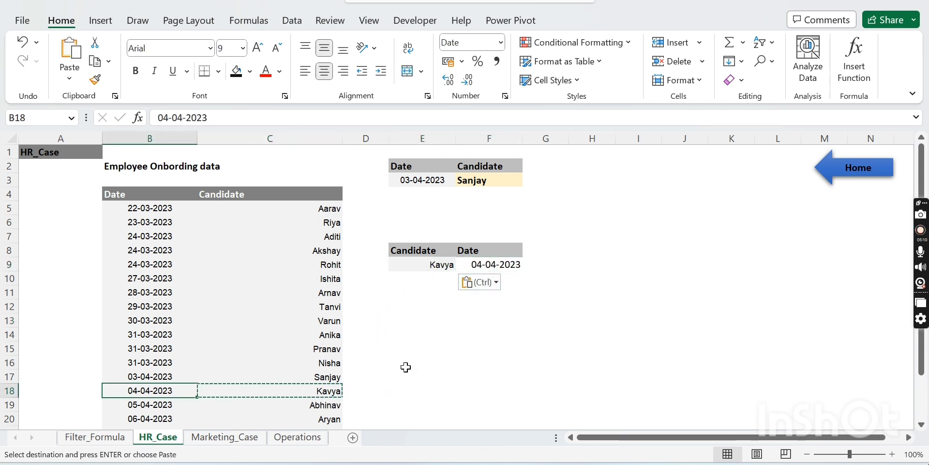
pyautogui.click(422, 348)
pyautogui.click(547, 317)
pyautogui.click(450, 318)
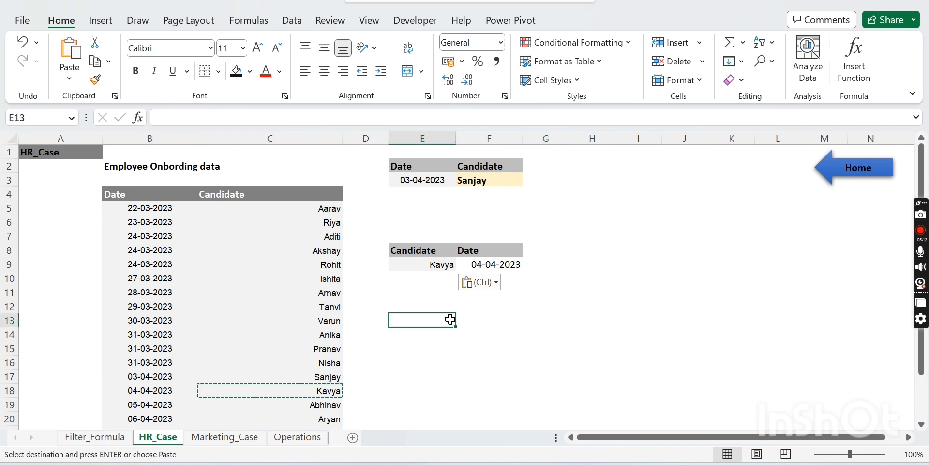
pyautogui.doubleClick(527, 321)
pyautogui.click(605, 276)
pyautogui.click(608, 233)
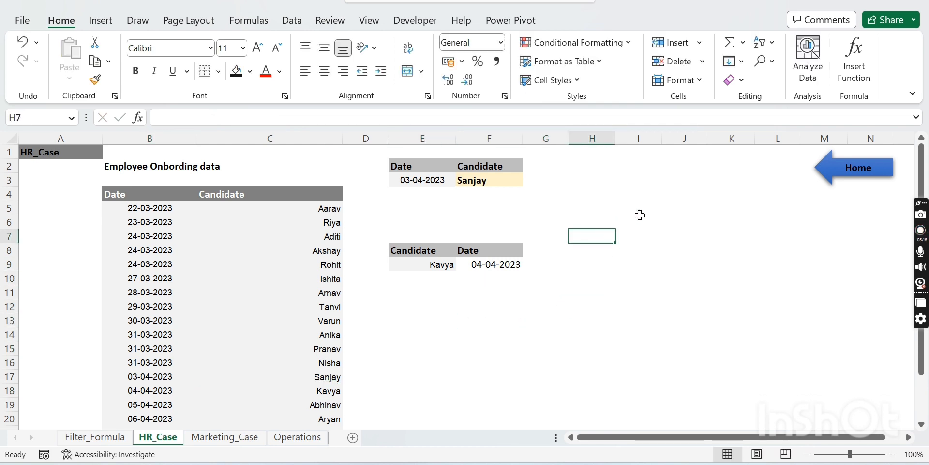
# Return to the Filter_Formula home sheet and open the Marketing case sheet
pyautogui.click(852, 167)
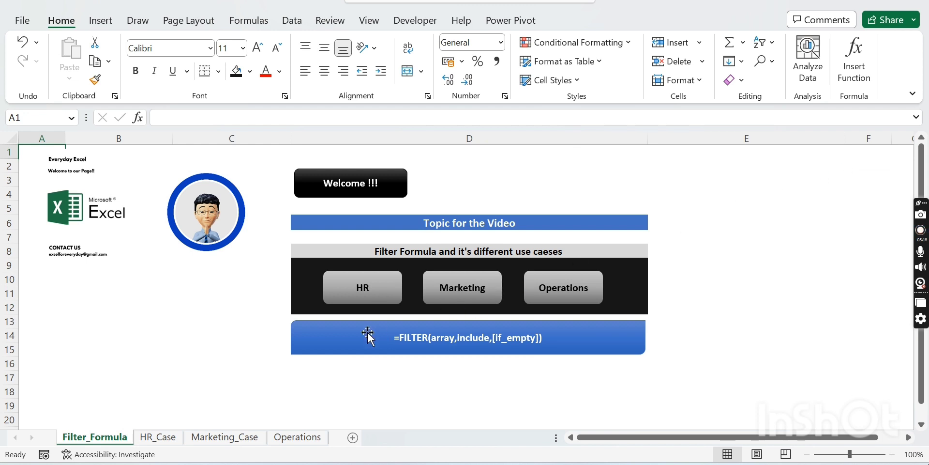
pyautogui.click(195, 345)
pyautogui.click(468, 298)
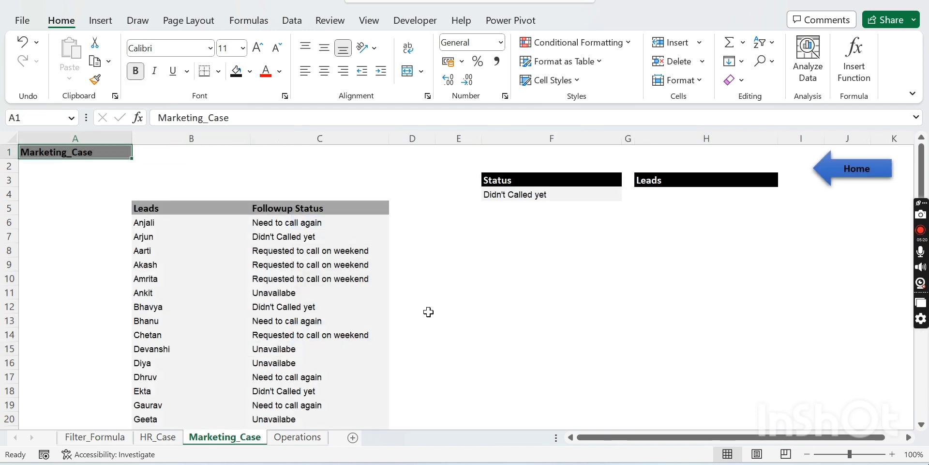
pyautogui.click(502, 292)
# Review the whole list of leads and their follow-up statuses on the Marketing_Case sheet
pyautogui.click(303, 226)
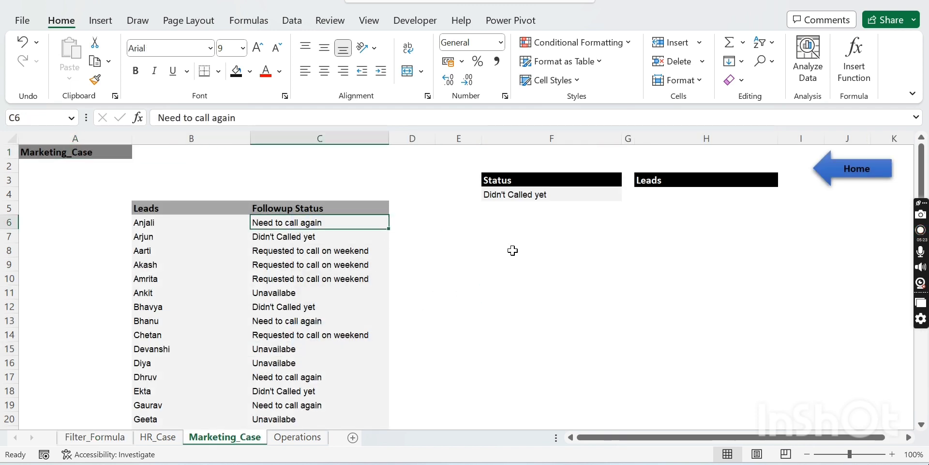
pyautogui.click(157, 220)
pyautogui.scroll(-10, 313, 227)
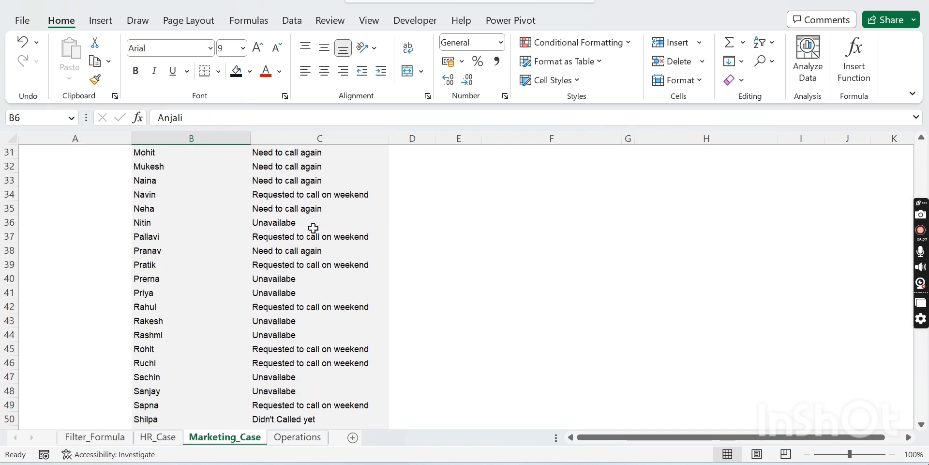
pyautogui.scroll(10, 313, 228)
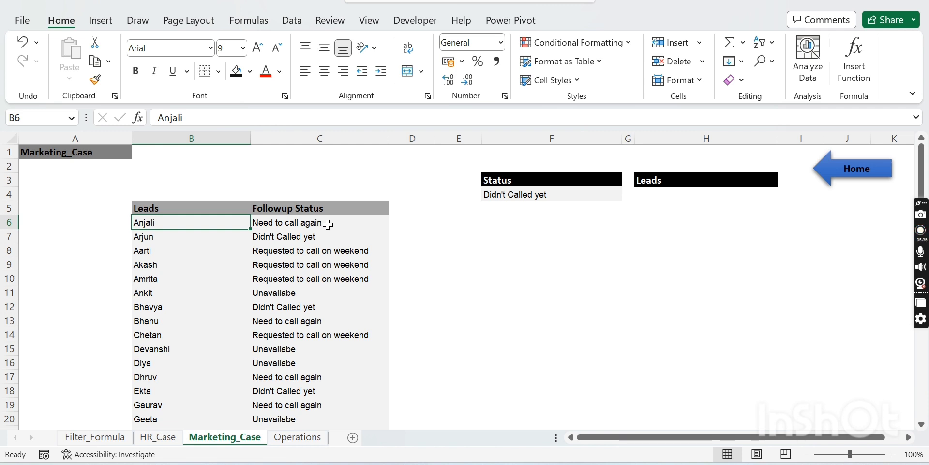
pyautogui.click(328, 224)
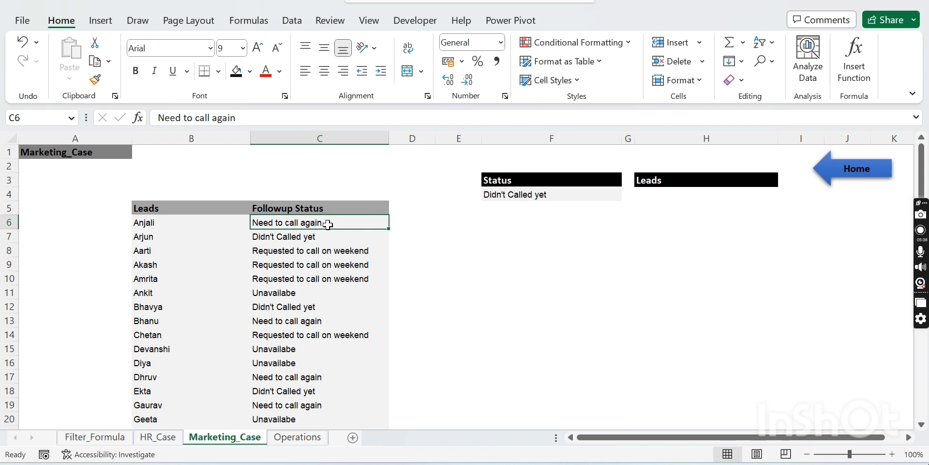
# Examine the status choices available in F4 and the empty Leads output cell beside it
pyautogui.click(552, 192)
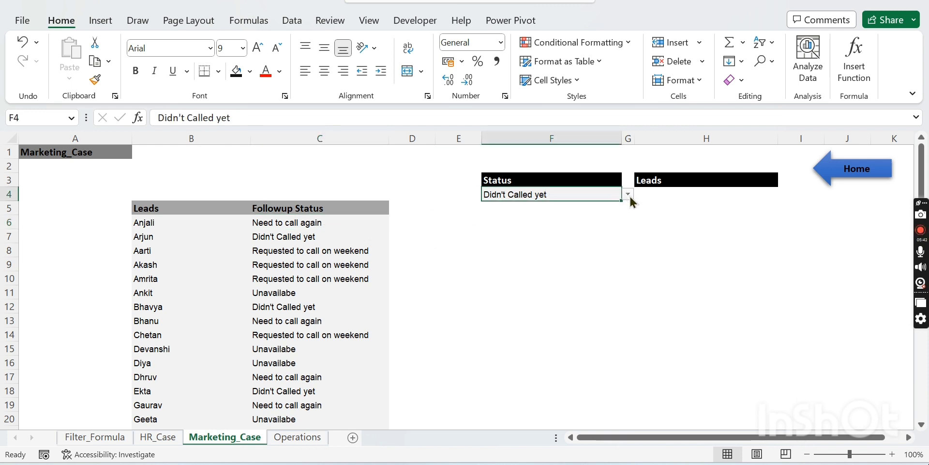
pyautogui.click(629, 195)
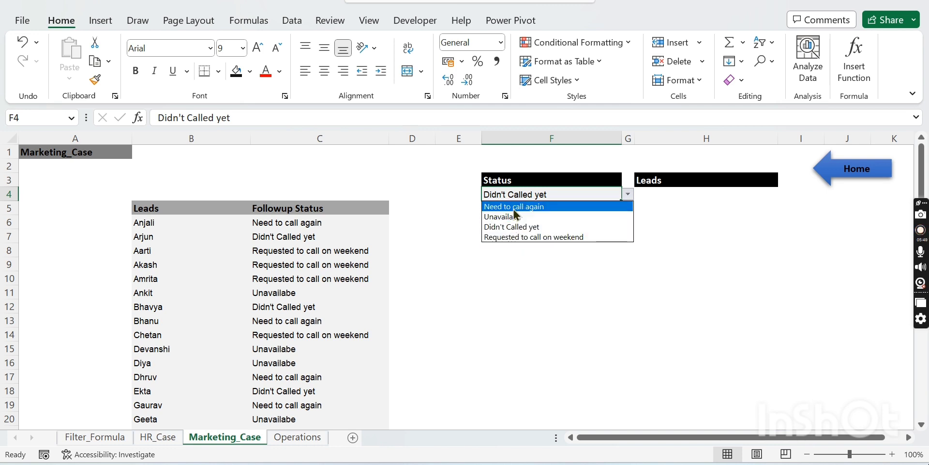
pyautogui.click(183, 218)
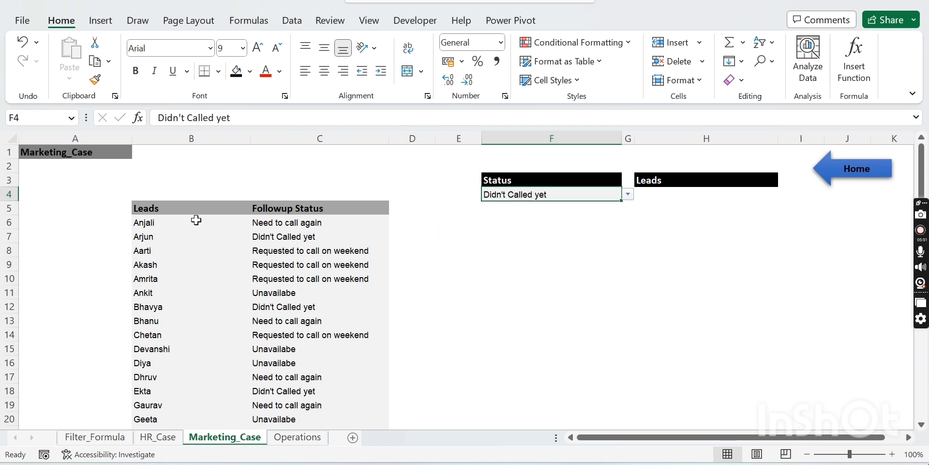
pyautogui.click(504, 251)
pyautogui.click(644, 193)
pyautogui.click(517, 195)
pyautogui.click(510, 249)
# Set the lookup status in F4 to Unavailabe
pyautogui.click(504, 192)
pyautogui.click(628, 193)
pyautogui.click(539, 216)
pyautogui.click(535, 232)
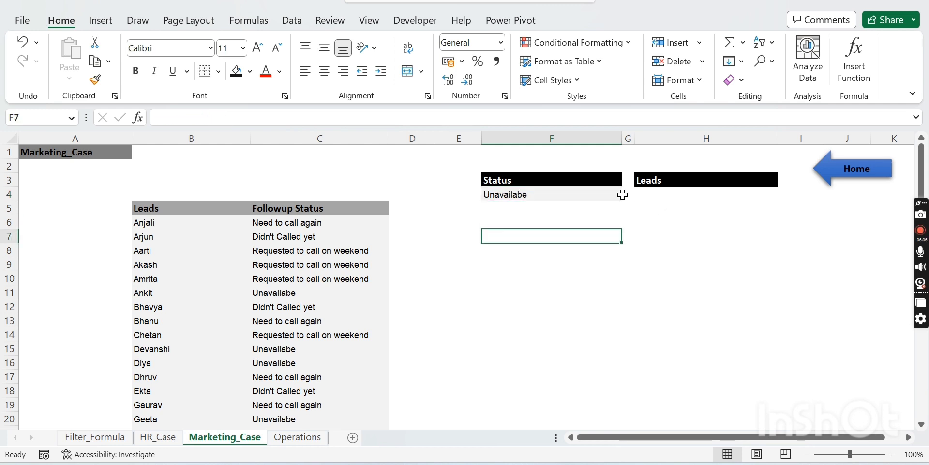
# Set the lookup status in F4 to Requested to call on weekend
pyautogui.click(620, 194)
pyautogui.click(628, 194)
pyautogui.click(536, 236)
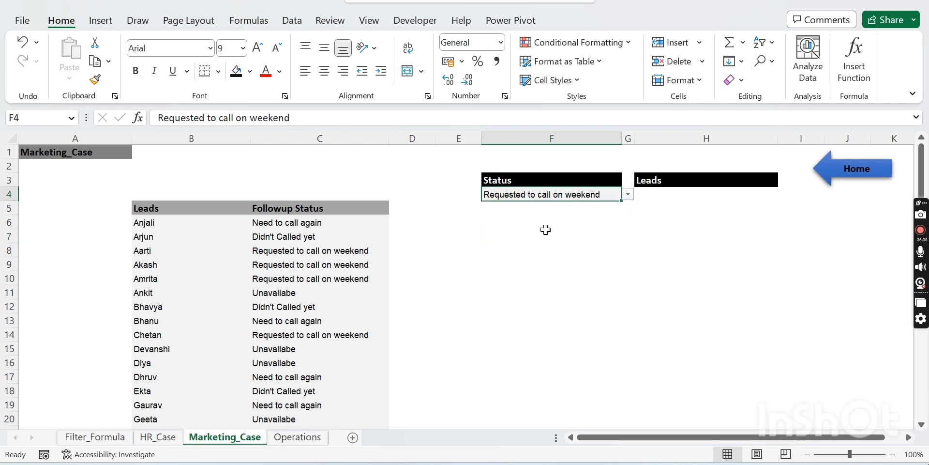
# Start a FILTER formula in H4 with the lead names B6:B55 as the array
pyautogui.click(699, 196)
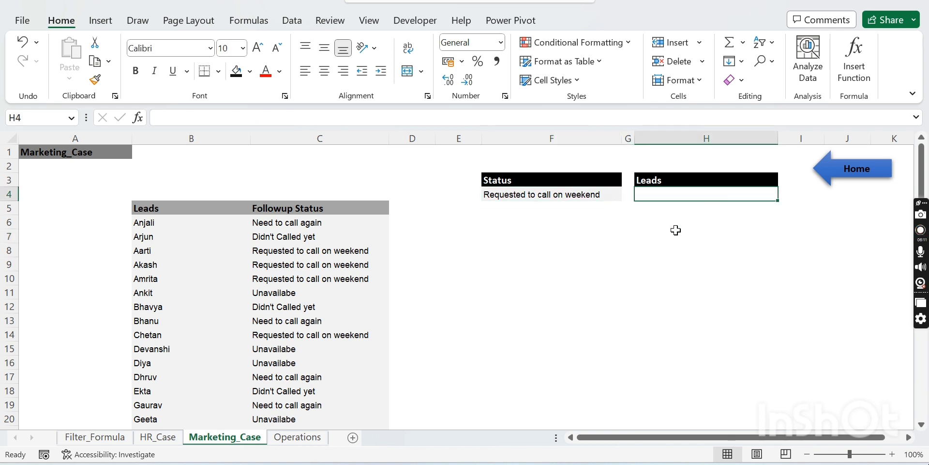
pyautogui.write('=fil')
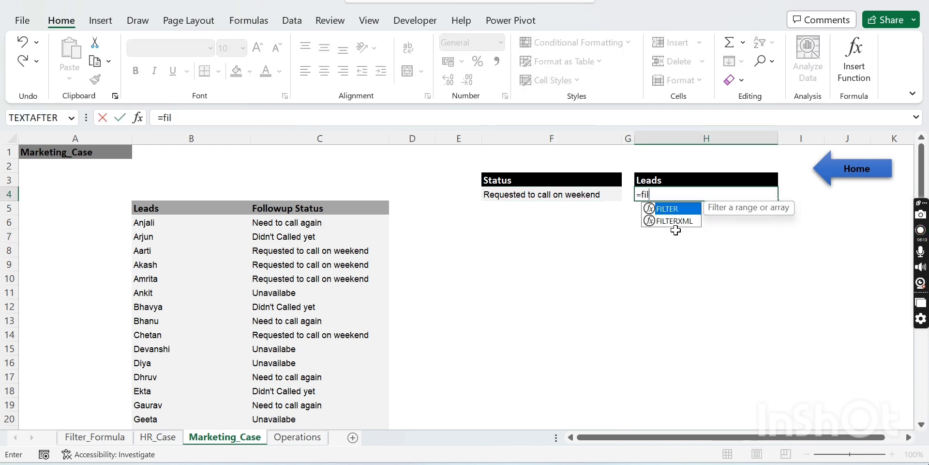
pyautogui.press('Tab')
pyautogui.press('Left')
pyautogui.press('Left')
pyautogui.press('Left')
pyautogui.press('Left')
pyautogui.press('Left')
pyautogui.press('Left')
pyautogui.press('Left')
pyautogui.press('Down')
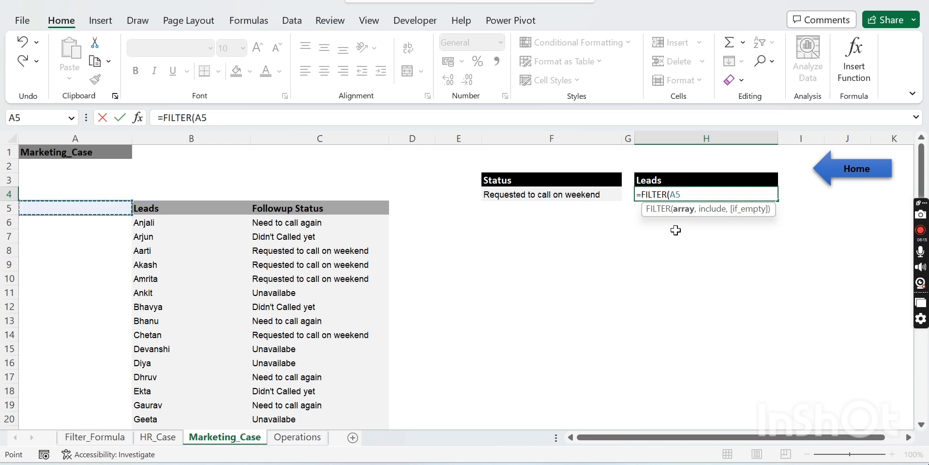
pyautogui.press('Right')
pyautogui.press('Down')
pyautogui.hotkey('ctrl', 'shift', 'Down')
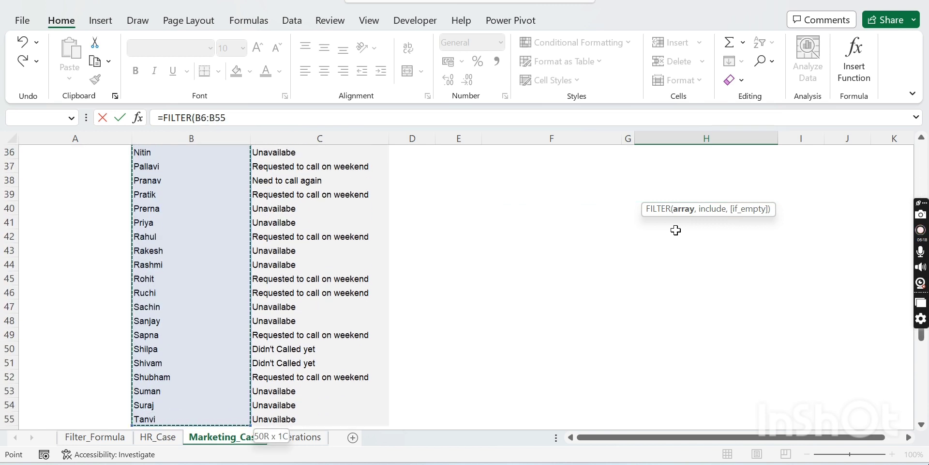
pyautogui.write(',')
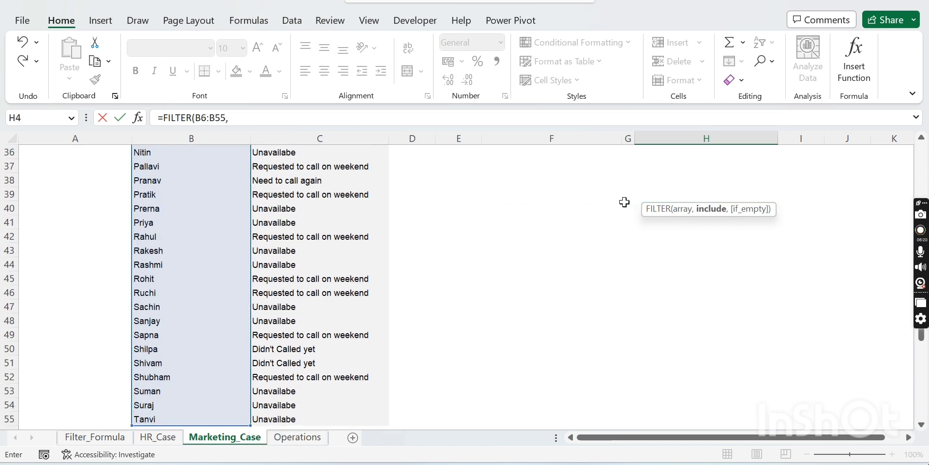
# Complete the H4 formula with the include condition C6:C55=F4
pyautogui.scroll(11, 502, 197)
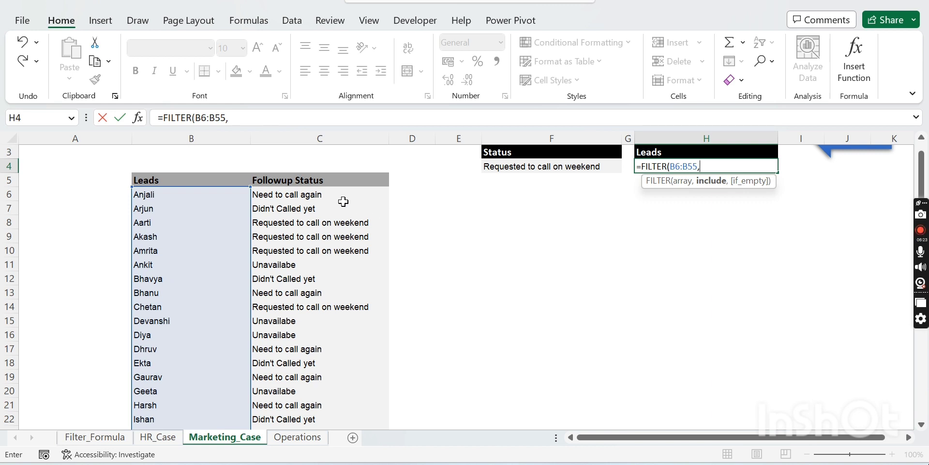
pyautogui.click(348, 192)
pyautogui.hotkey('ctrl', 'shift', 'Down')
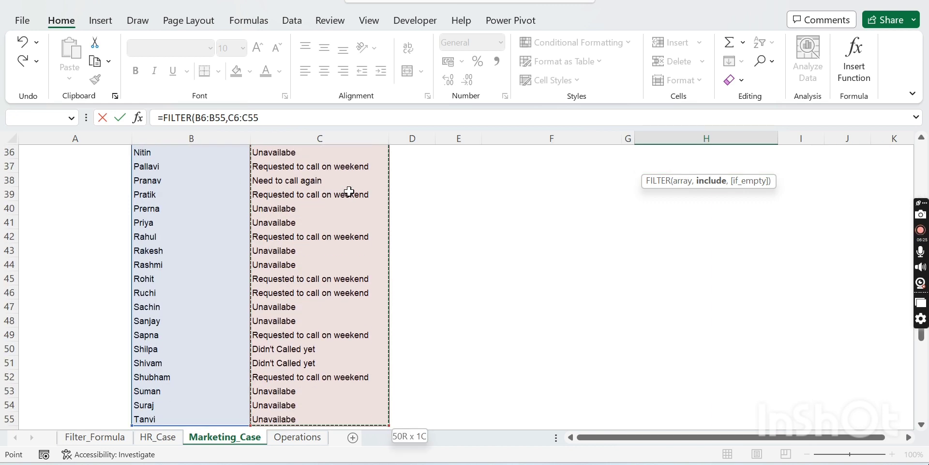
pyautogui.write('=')
pyautogui.press('Left')
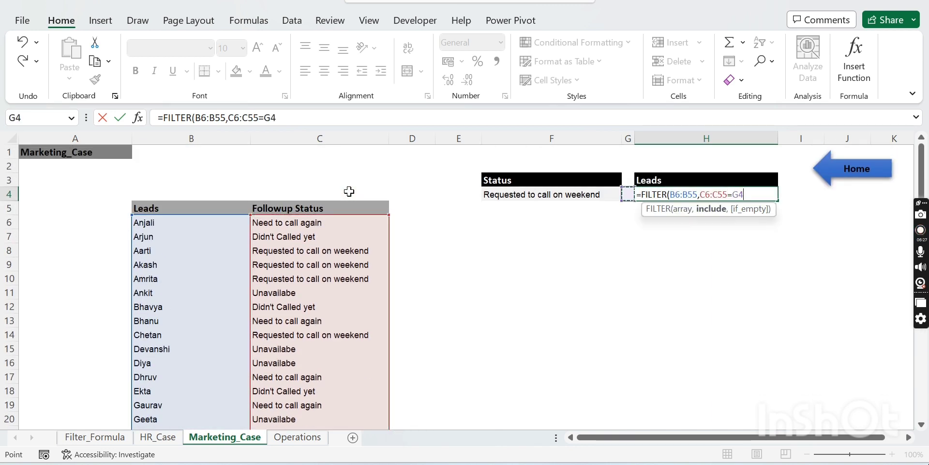
pyautogui.press('Left')
pyautogui.write(')')
pyautogui.press('Return')
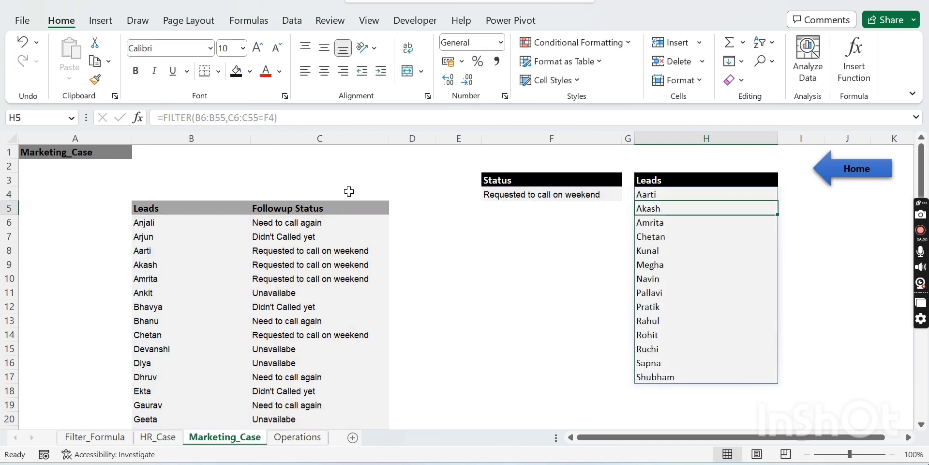
# Set the lookup status in F4 to Need to call again
pyautogui.click(504, 237)
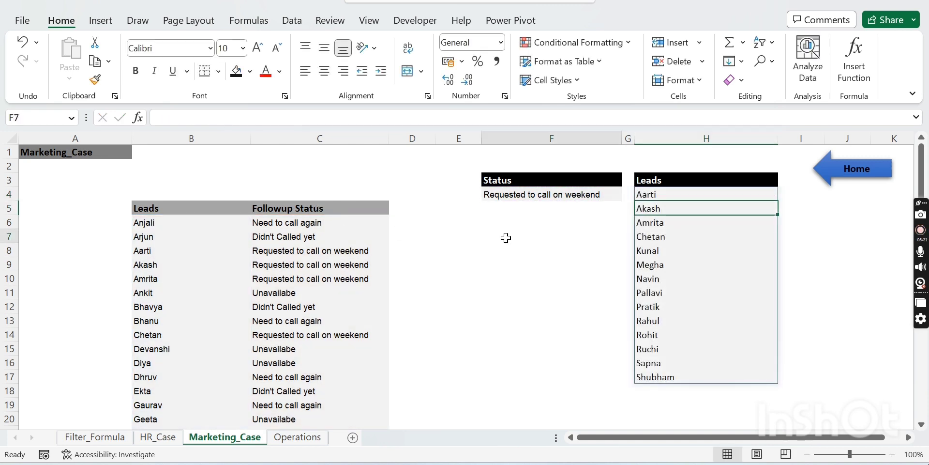
pyautogui.click(547, 195)
pyautogui.click(628, 194)
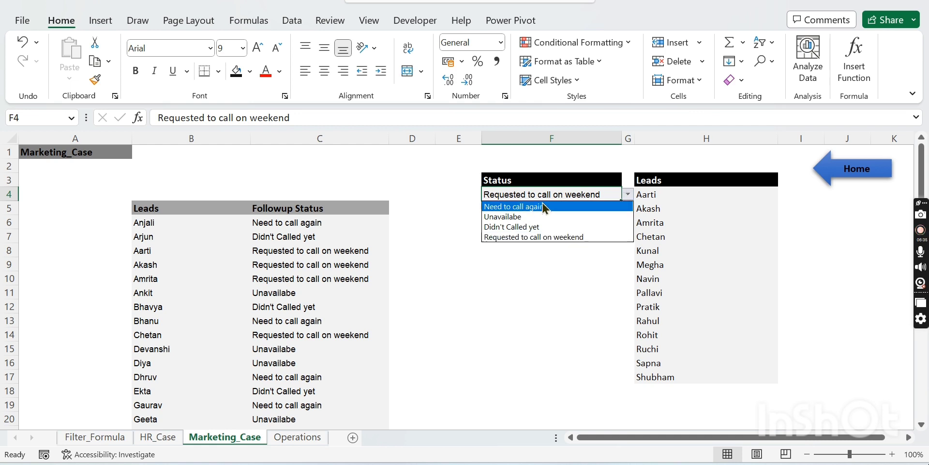
pyautogui.click(525, 208)
pyautogui.click(581, 237)
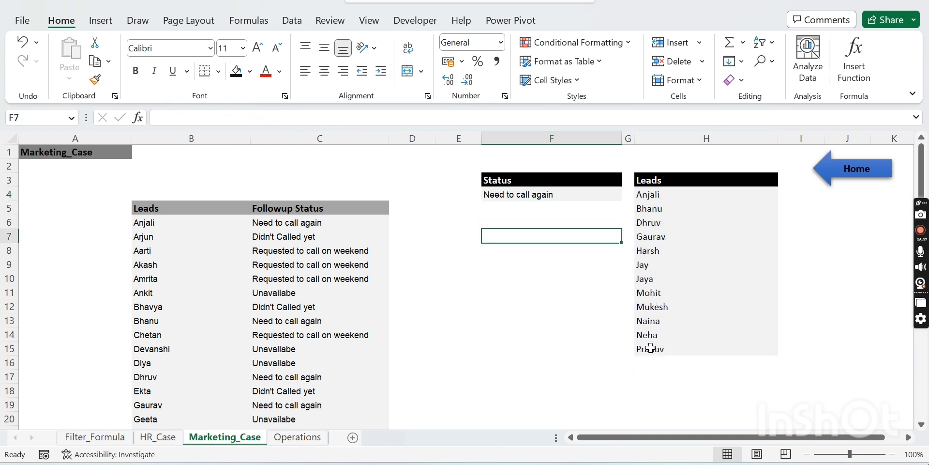
# Switch the lookup status in F4 to Unavailabe
pyautogui.click(590, 194)
pyautogui.click(628, 194)
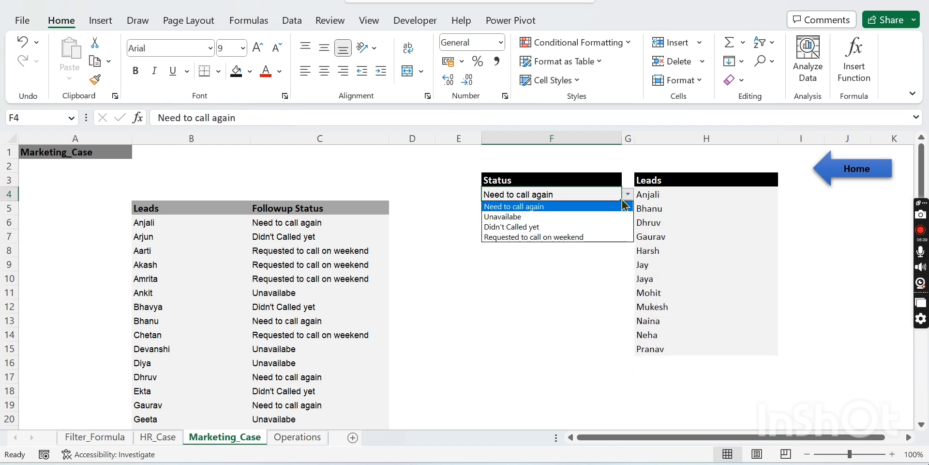
pyautogui.click(555, 220)
pyautogui.click(577, 293)
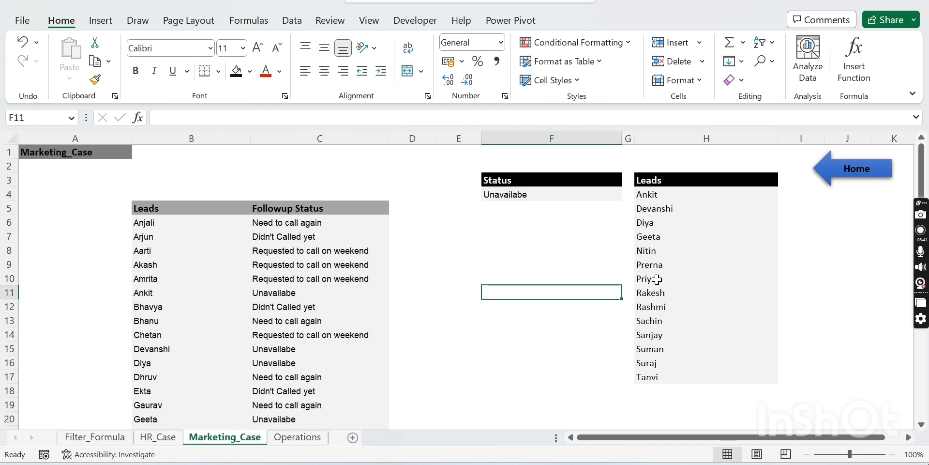
# Change the lookup status in F4 to Requested to call on weekend
pyautogui.click(564, 194)
pyautogui.click(628, 194)
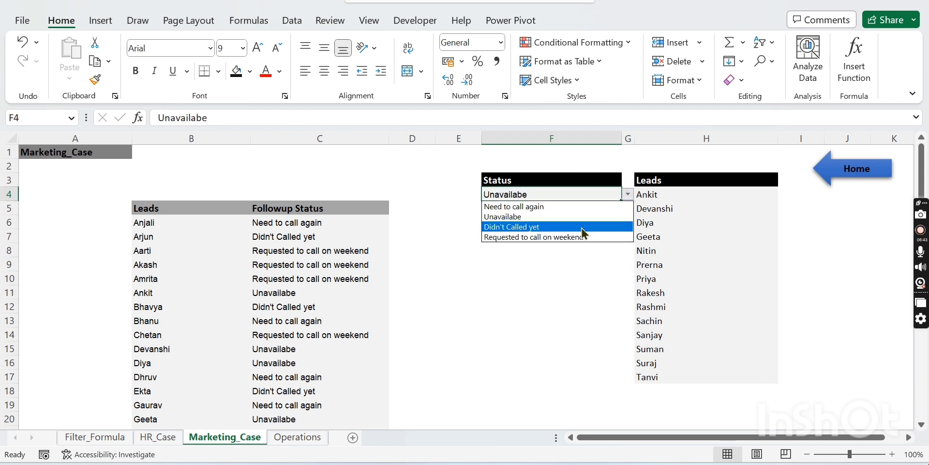
pyautogui.click(555, 237)
# Set the lookup status in F4 to Didn't Called yet
pyautogui.click(628, 194)
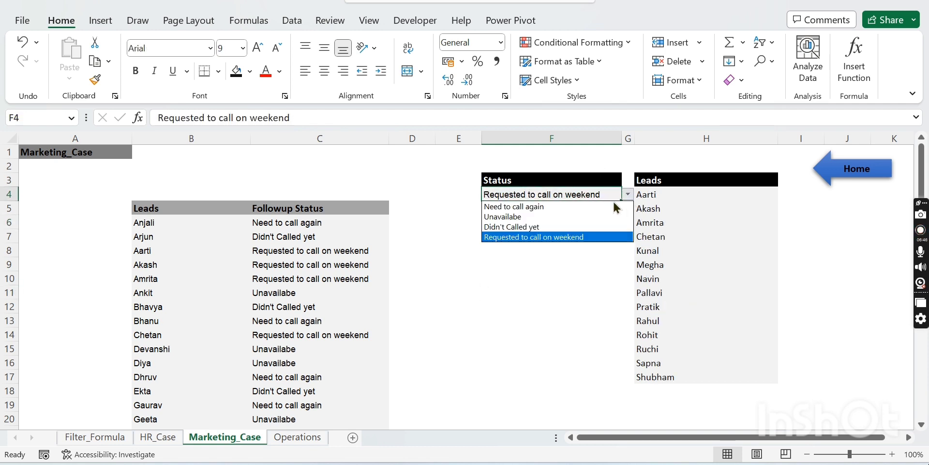
pyautogui.click(556, 227)
pyautogui.click(498, 261)
pyautogui.click(580, 238)
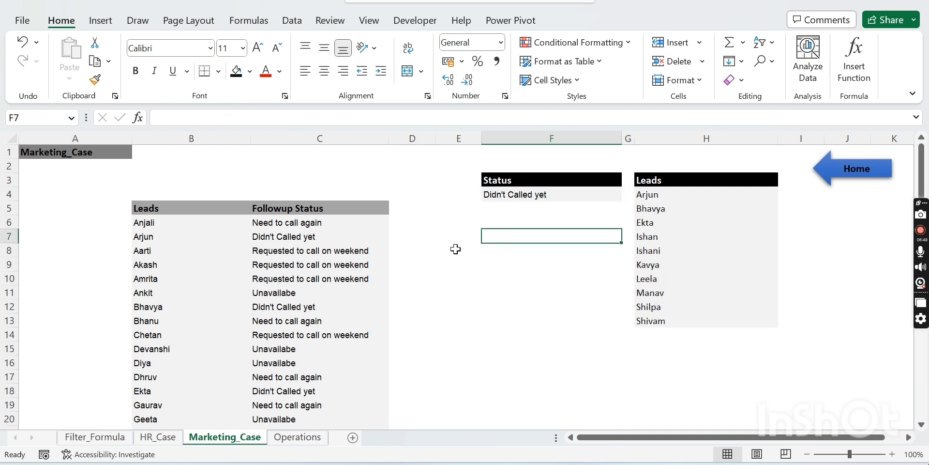
pyautogui.click(425, 240)
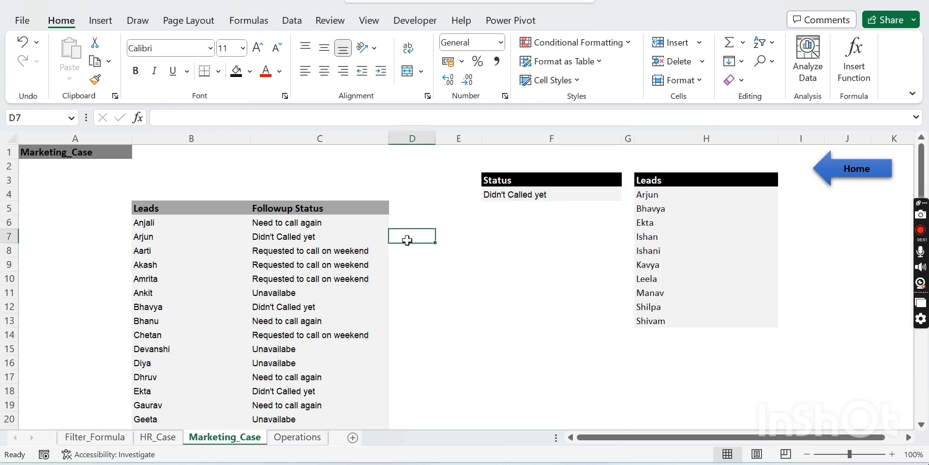
pyautogui.click(368, 188)
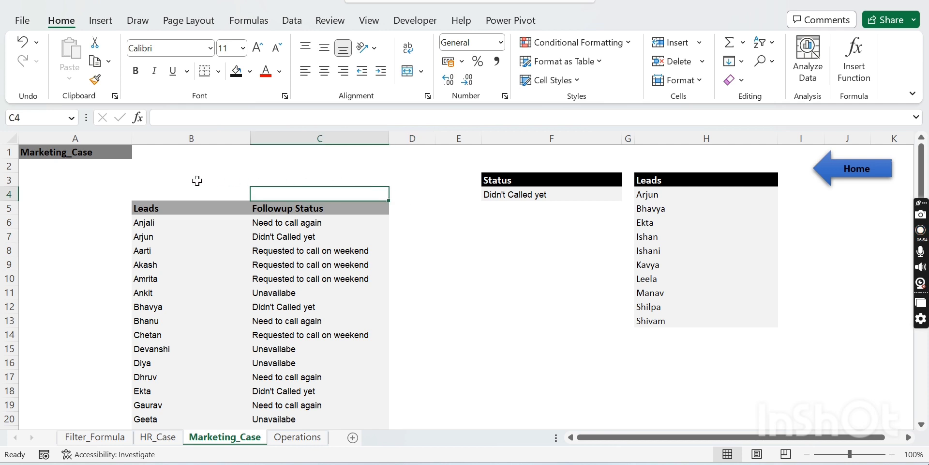
pyautogui.click(184, 189)
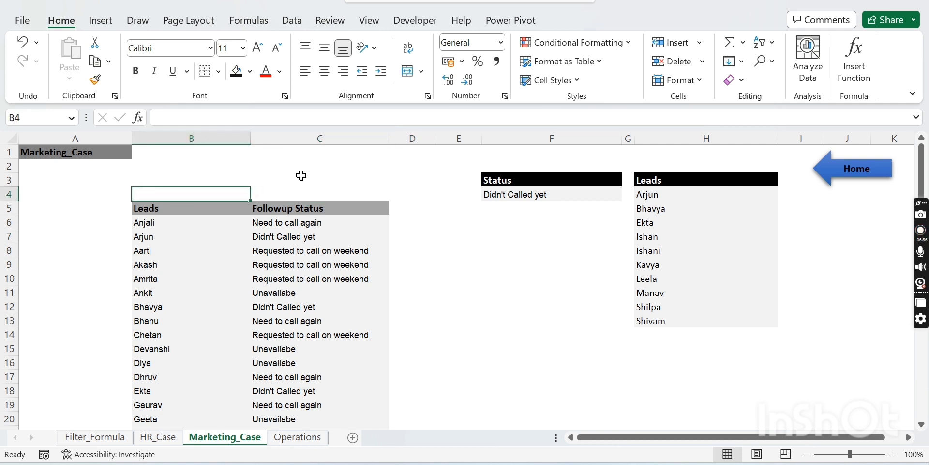
pyautogui.click(324, 185)
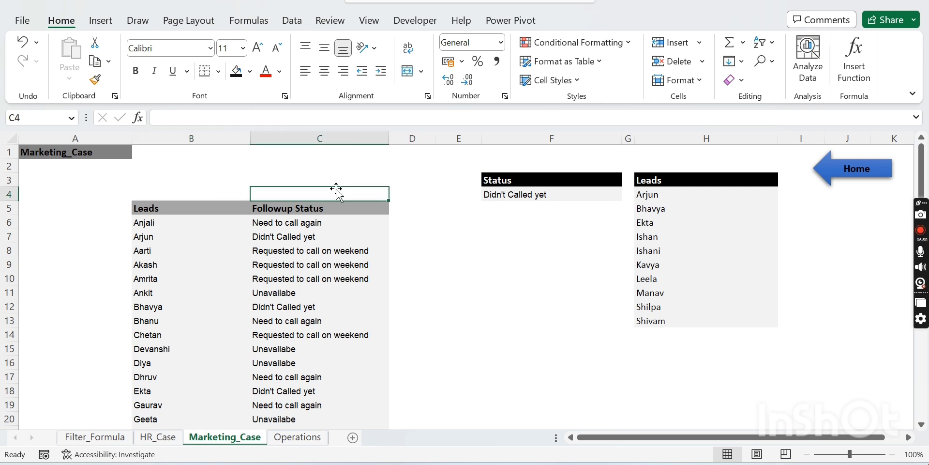
pyautogui.click(423, 195)
pyautogui.click(493, 194)
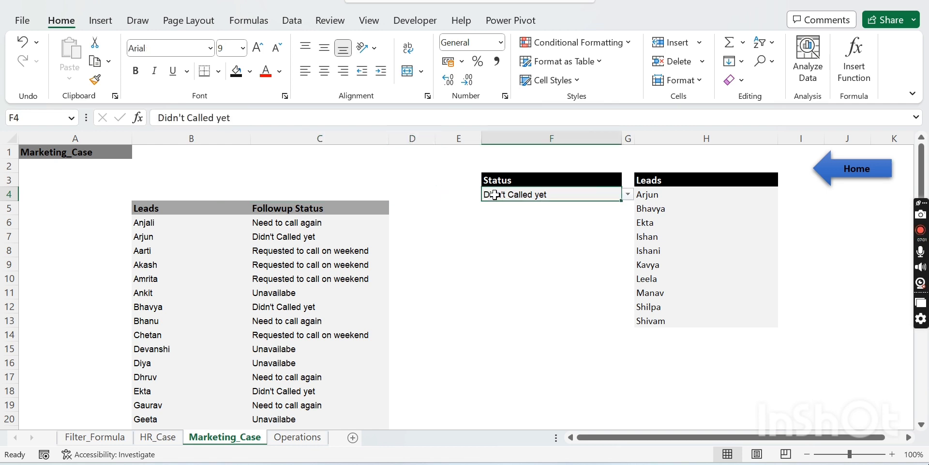
pyautogui.click(478, 234)
pyautogui.click(420, 262)
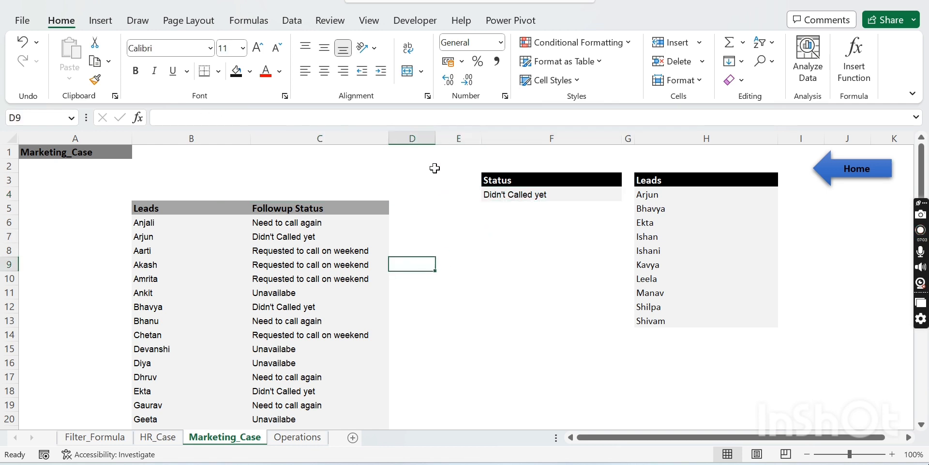
# Return to the Filter_Formula home sheet and open the Operations case from there
pyautogui.click(840, 168)
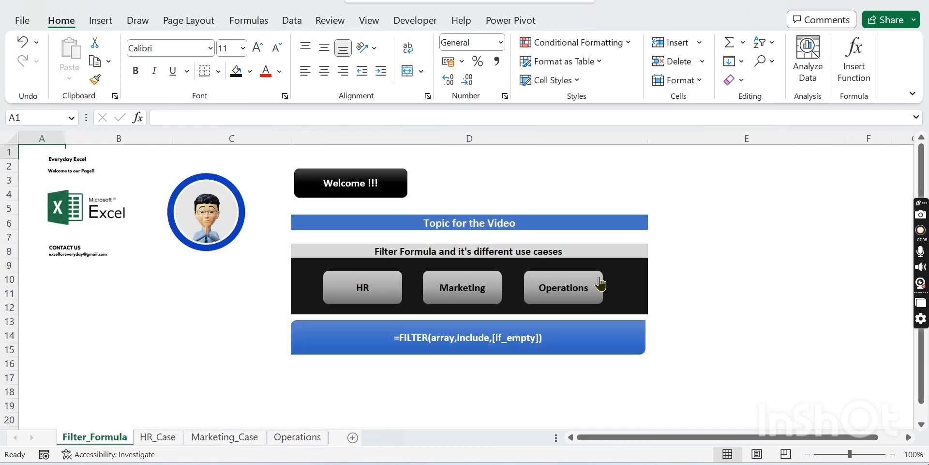
pyautogui.click(569, 289)
pyautogui.click(145, 249)
pyautogui.click(146, 222)
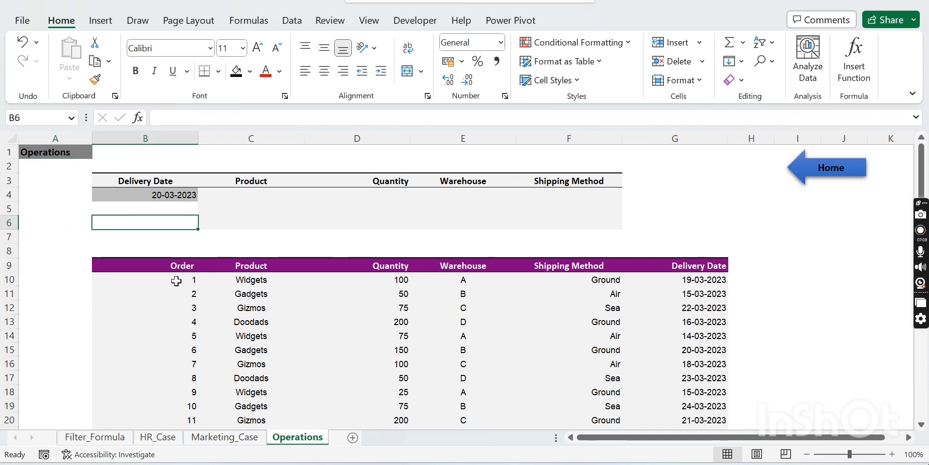
# Examine the order table's columns on the Operations sheet, from Order through Shipping Method to Delivery Date
pyautogui.click(164, 268)
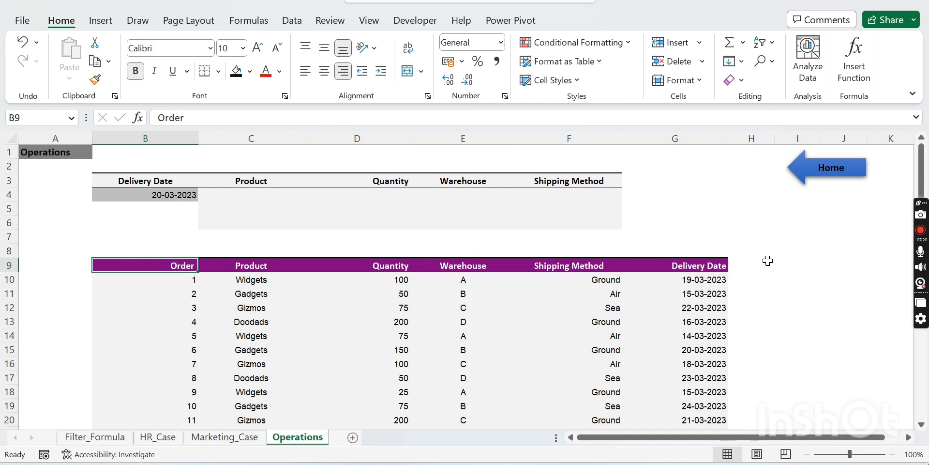
pyautogui.click(468, 285)
pyautogui.click(589, 279)
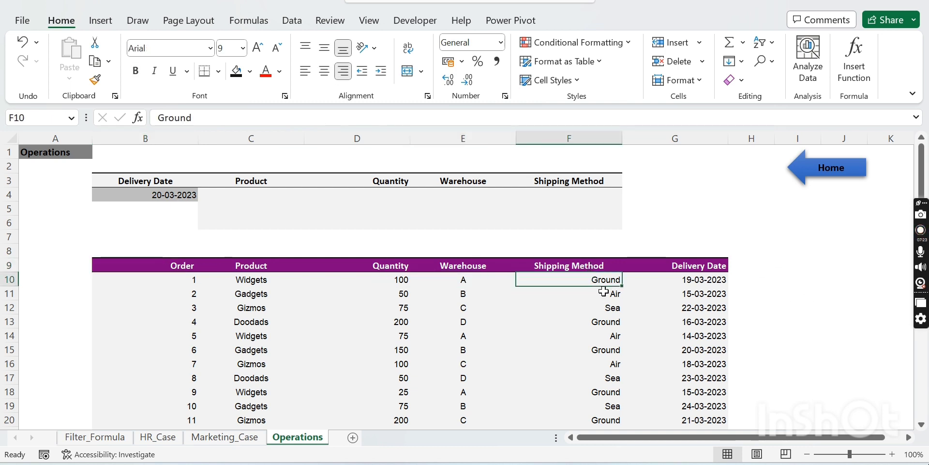
pyautogui.scroll(-2, 605, 290)
pyautogui.scroll(2, 605, 290)
pyautogui.click(696, 269)
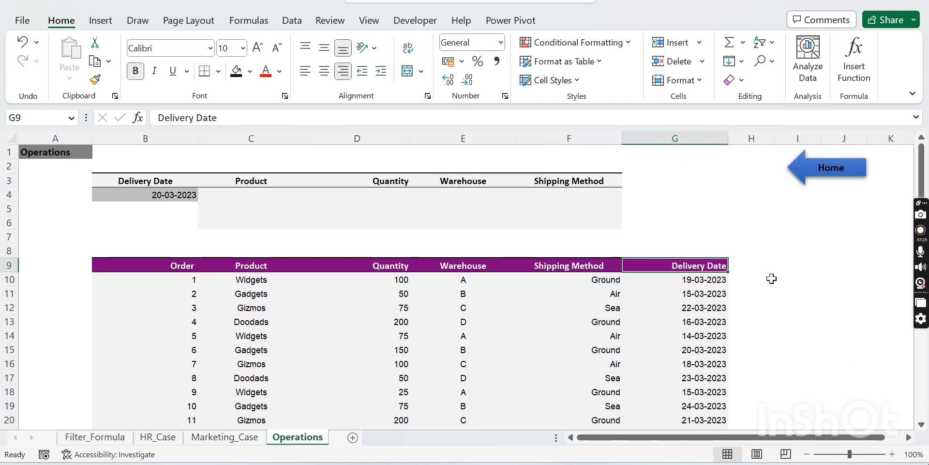
pyautogui.click(772, 279)
# Examine the delivery date selector in B4 and the empty output area from Product to Shipping Method
pyautogui.click(170, 198)
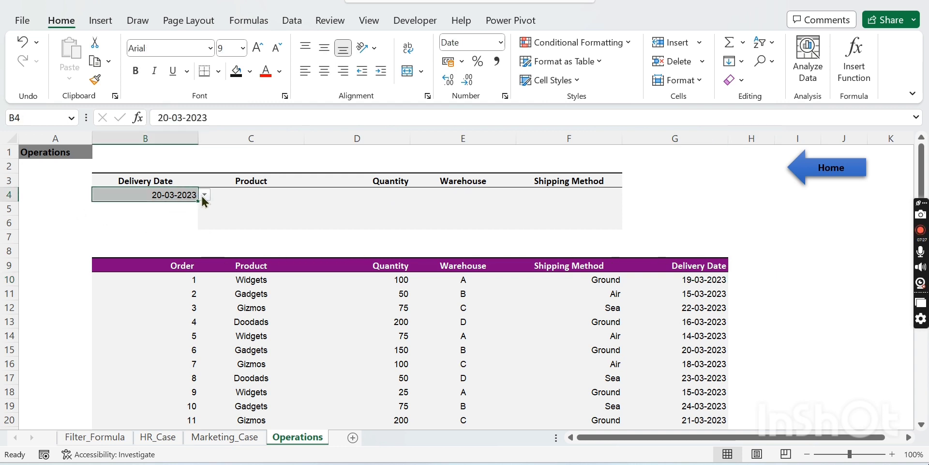
pyautogui.click(204, 195)
pyautogui.click(247, 217)
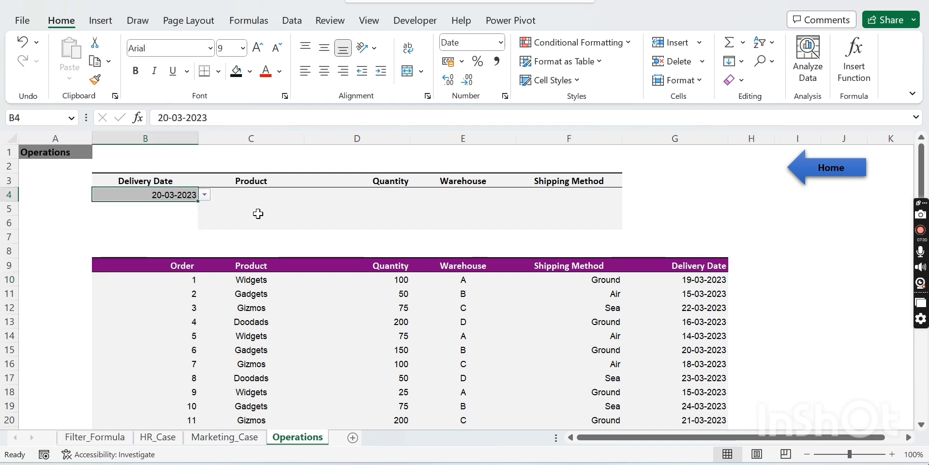
pyautogui.click(258, 212)
pyautogui.click(133, 224)
pyautogui.click(235, 219)
pyautogui.click(242, 194)
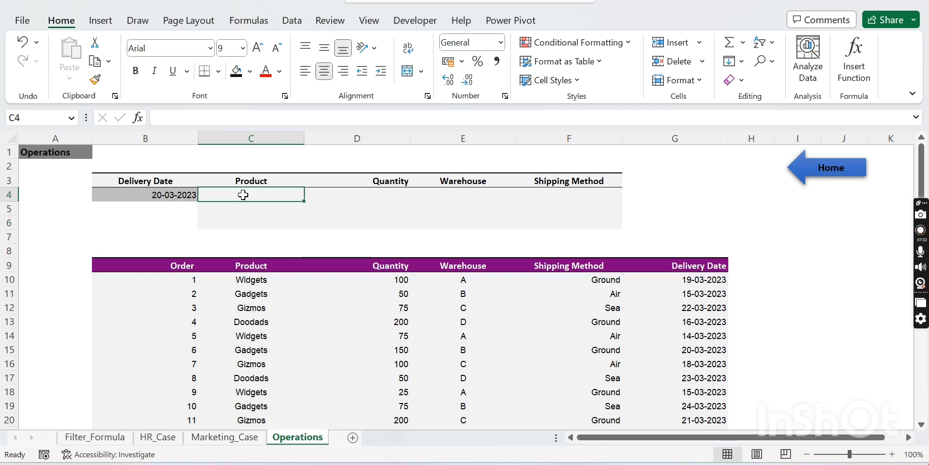
pyautogui.moveTo(291, 181); pyautogui.dragTo(575, 181)
pyautogui.click(514, 221)
pyautogui.click(227, 219)
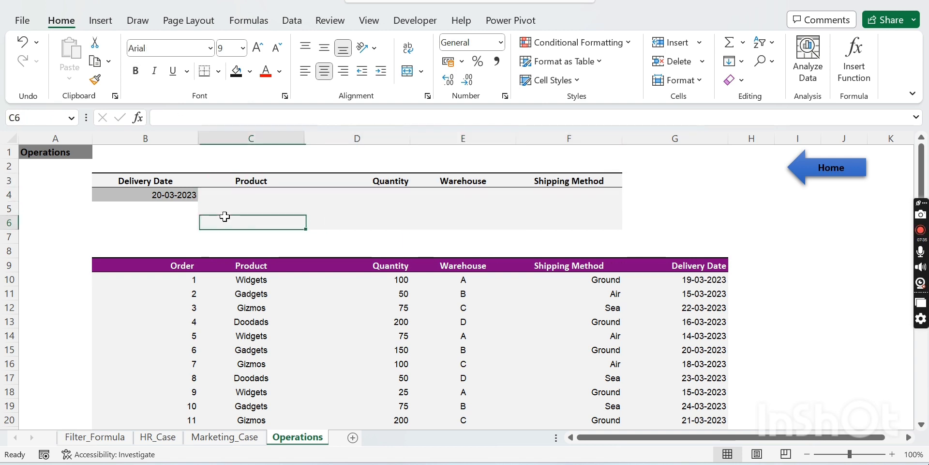
pyautogui.click(179, 221)
# Start a FILTER formula in C4 with the Product to Shipping Method data, C10:F34, as its array
pyautogui.click(246, 198)
pyautogui.write('=fil')
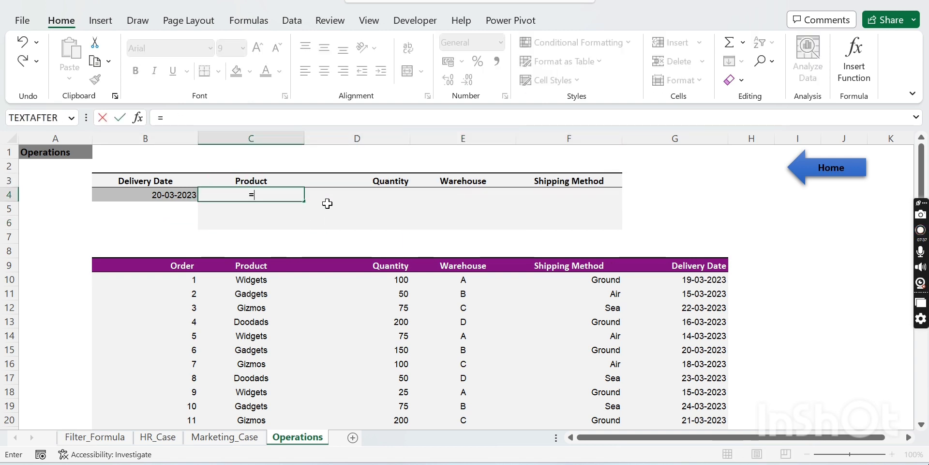
pyautogui.press('Tab')
pyautogui.press('Down')
pyautogui.press('Down')
pyautogui.press('Down')
pyautogui.press('Down')
pyautogui.press('Down')
pyautogui.press('Down')
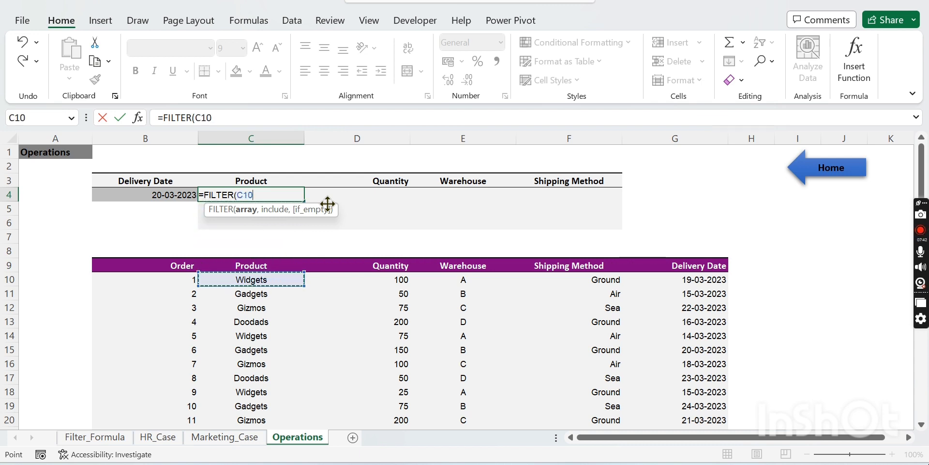
pyautogui.hotkey('shift', 'Right')
pyautogui.hotkey('shift', 'Right')
pyautogui.hotkey('shift', 'Right')
pyautogui.hotkey('ctrl', 'shift', 'Down')
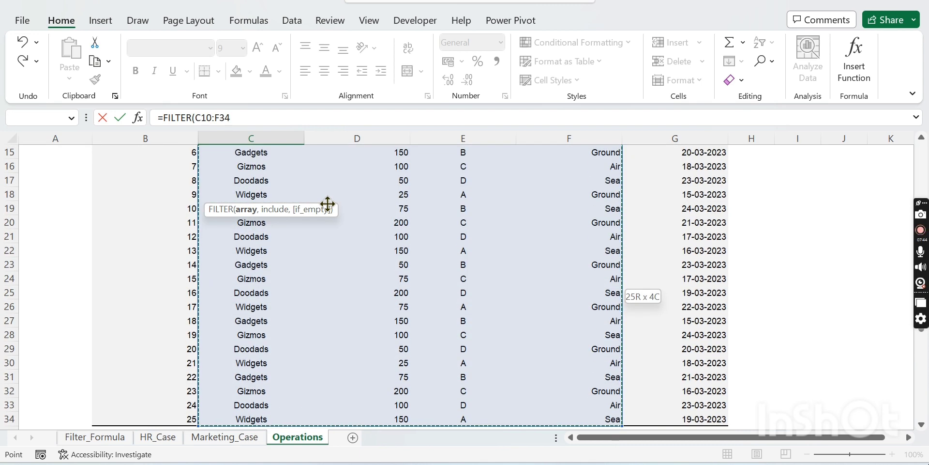
# Complete the FILTER formula with the include condition that delivery dates G10:G34 equal B4
pyautogui.write(',')
pyautogui.press('Right')
pyautogui.press('Right')
pyautogui.press('Right')
pyautogui.press('Right')
pyautogui.press('Right')
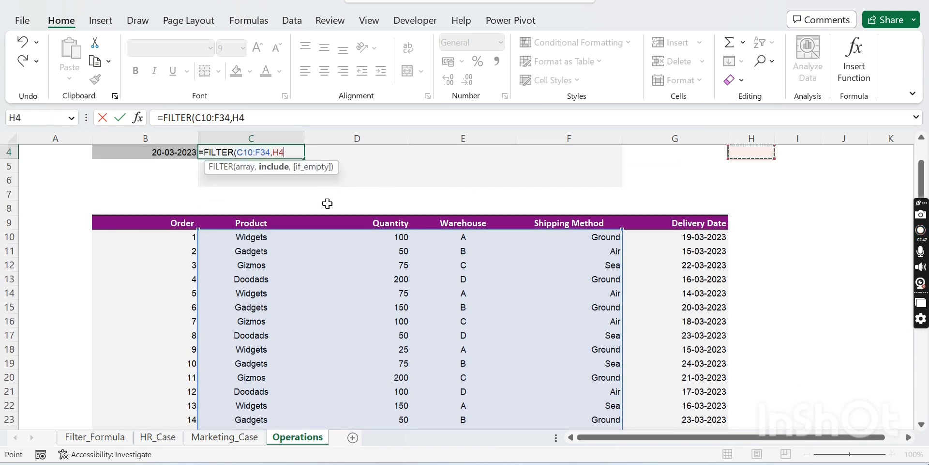
pyautogui.press('Down')
pyautogui.press('Down')
pyautogui.press('Down')
pyautogui.press('Down')
pyautogui.press('Down')
pyautogui.press('Down')
pyautogui.press('Left')
pyautogui.hotkey('ctrl', 'shift', 'Down')
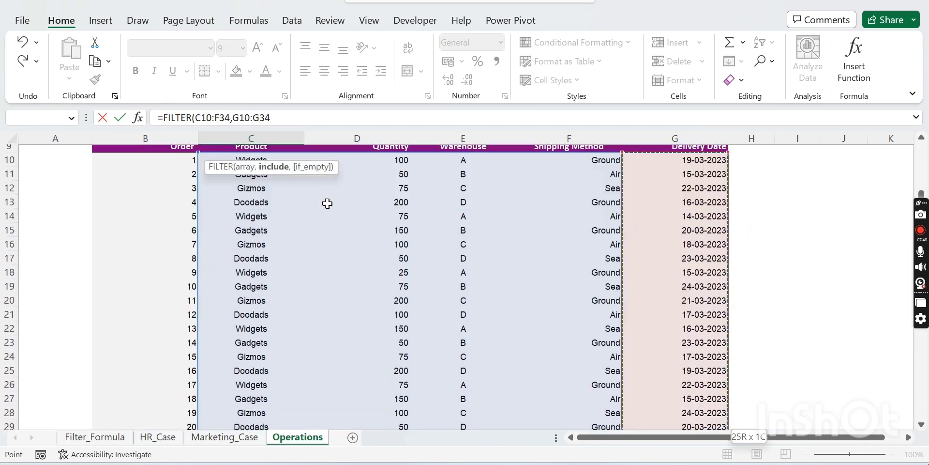
pyautogui.write('=')
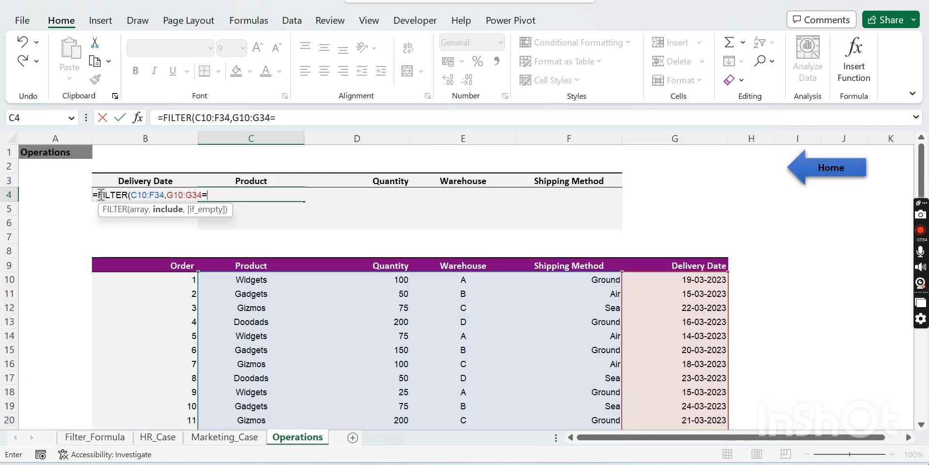
pyautogui.click(87, 195)
pyautogui.click(111, 194)
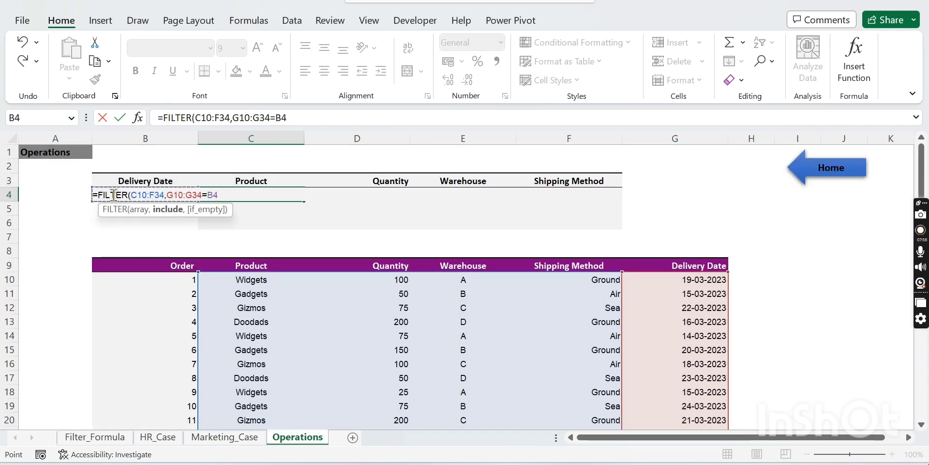
pyautogui.press('Return')
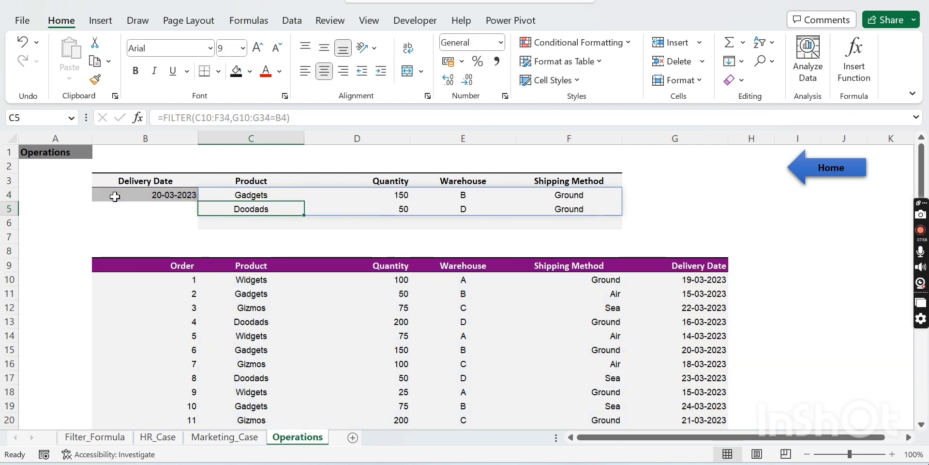
# Examine the filtered orders' Product, Quantity, Warehouse and Shipping Method values in rows 4 and 5
pyautogui.click(131, 213)
pyautogui.click(312, 250)
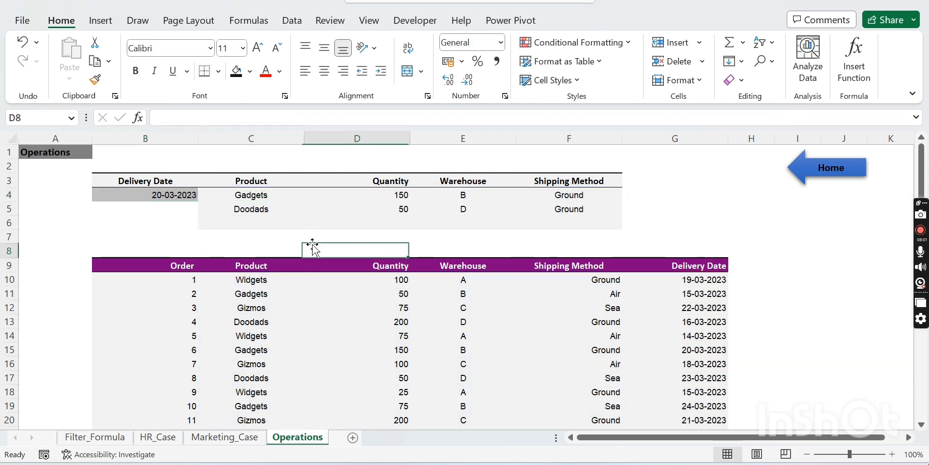
pyautogui.click(239, 195)
pyautogui.click(245, 213)
pyautogui.click(353, 235)
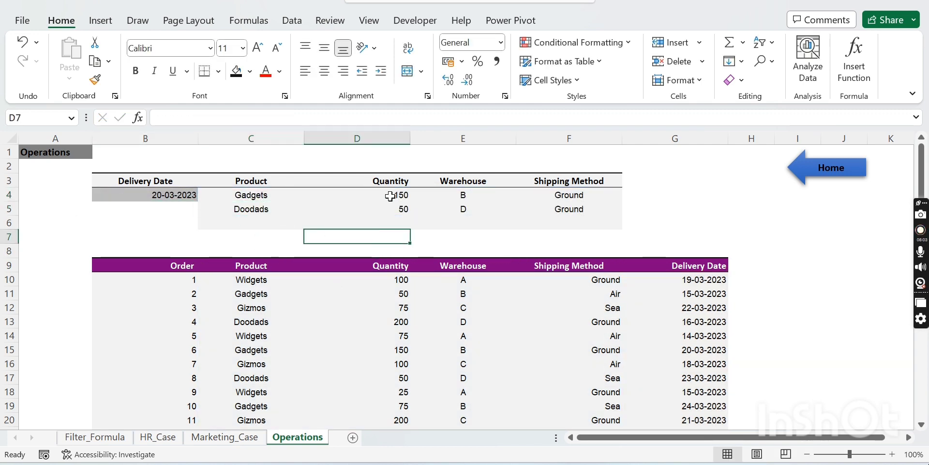
pyautogui.click(390, 195)
pyautogui.click(457, 206)
pyautogui.click(457, 194)
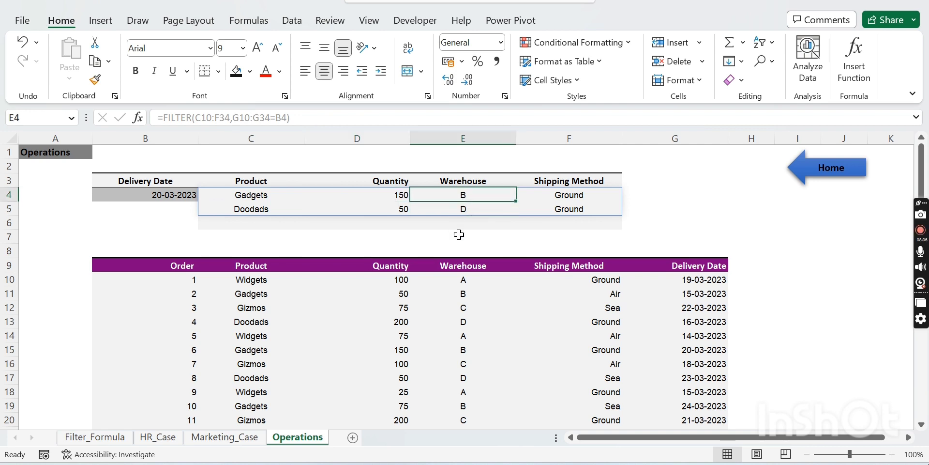
pyautogui.click(556, 207)
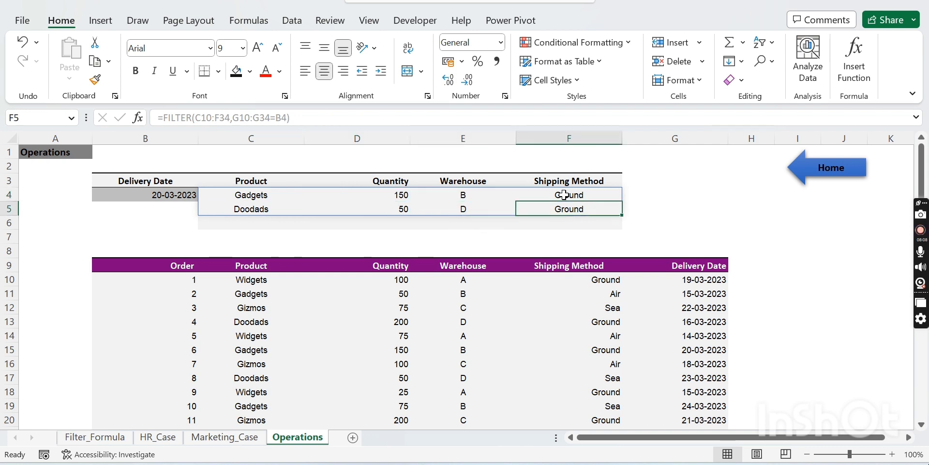
pyautogui.click(564, 192)
pyautogui.click(424, 240)
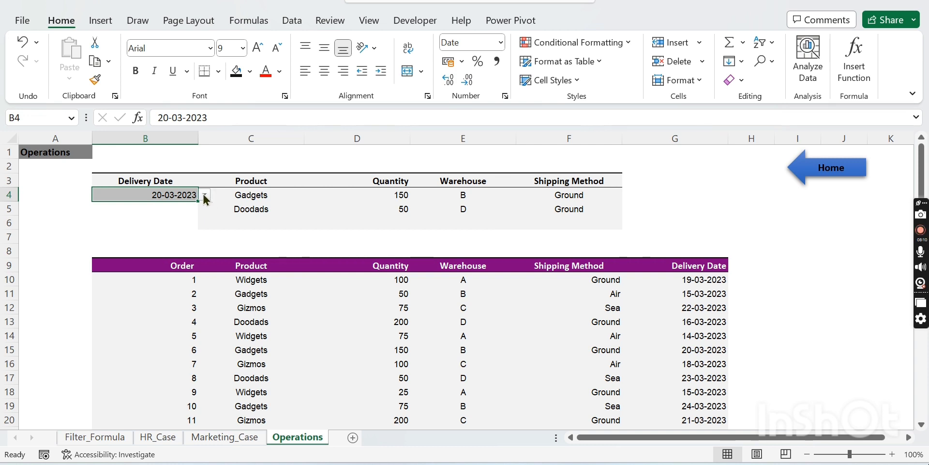
# Set the delivery date in B4 to 23-03-2023
pyautogui.click(205, 194)
pyautogui.click(115, 247)
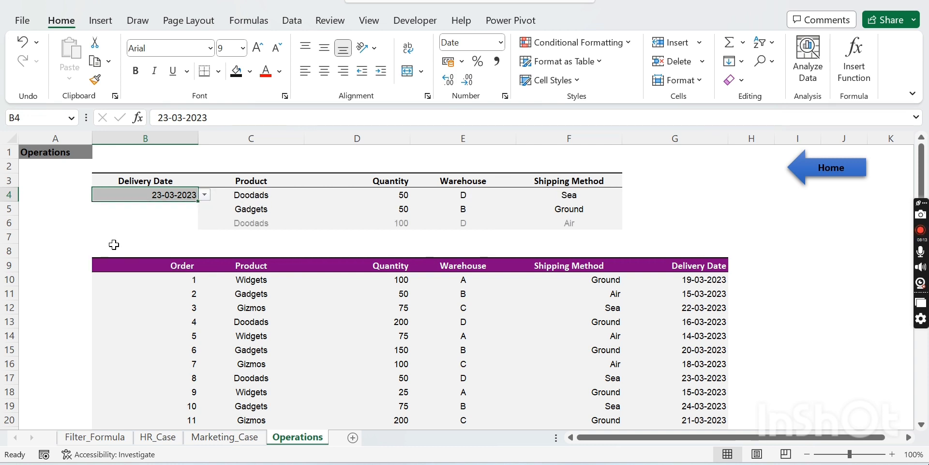
pyautogui.click(175, 235)
# Change the delivery date in B4 to 17-03-2023
pyautogui.click(177, 193)
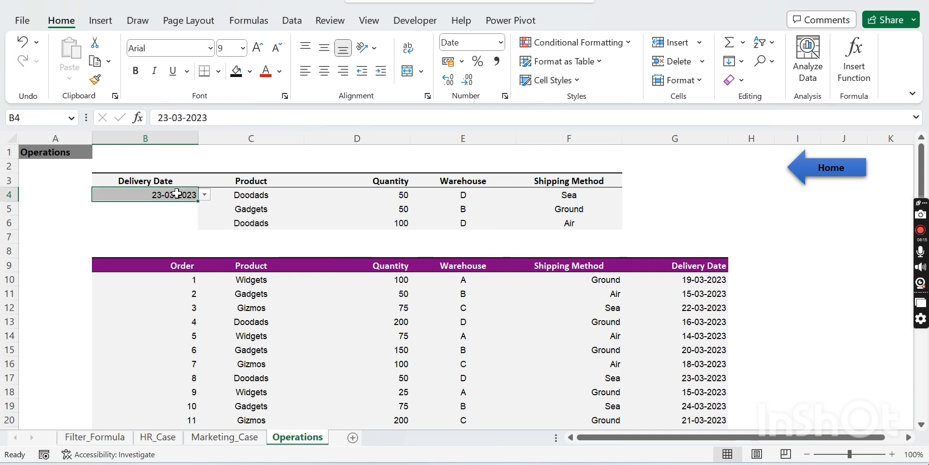
pyautogui.click(204, 194)
pyautogui.click(118, 279)
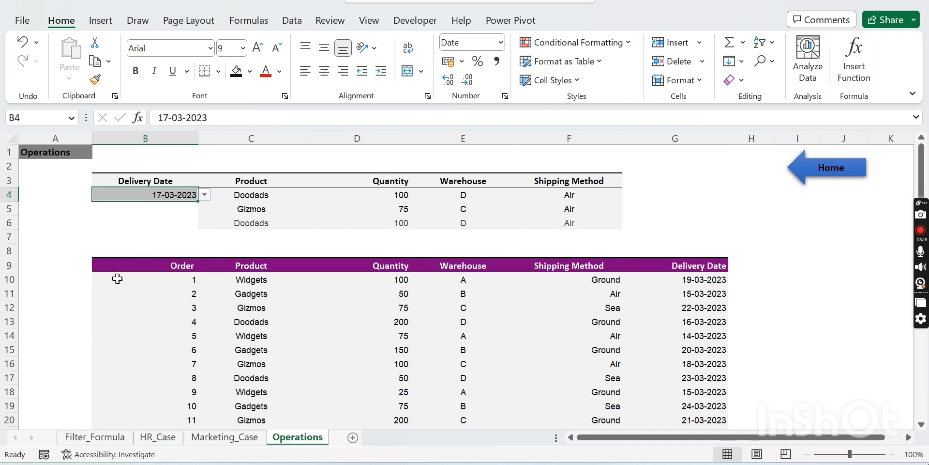
pyautogui.click(166, 236)
# Choose 16-03-2023 as the delivery date in B4
pyautogui.click(196, 194)
pyautogui.click(204, 194)
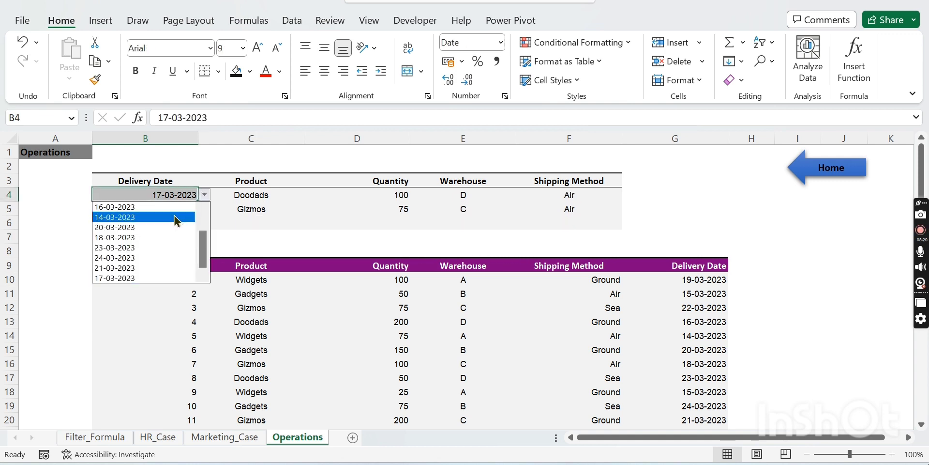
pyautogui.click(127, 209)
pyautogui.click(309, 236)
pyautogui.click(146, 234)
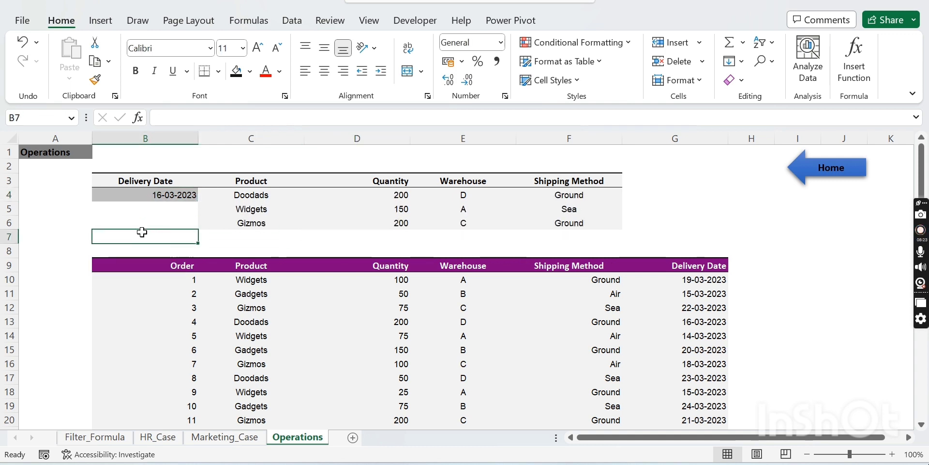
# Examine the order table's headers from Order to Delivery Date and the rows beneath them
pyautogui.click(145, 223)
pyautogui.click(162, 197)
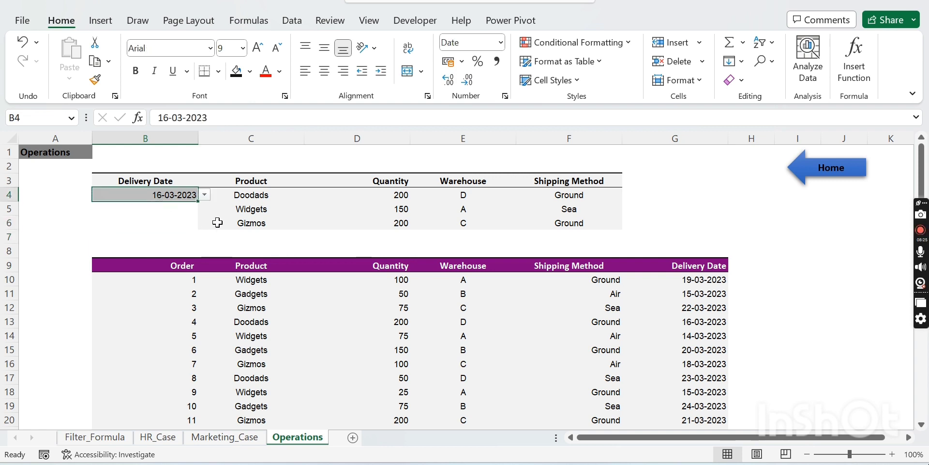
pyautogui.click(145, 238)
pyautogui.click(152, 222)
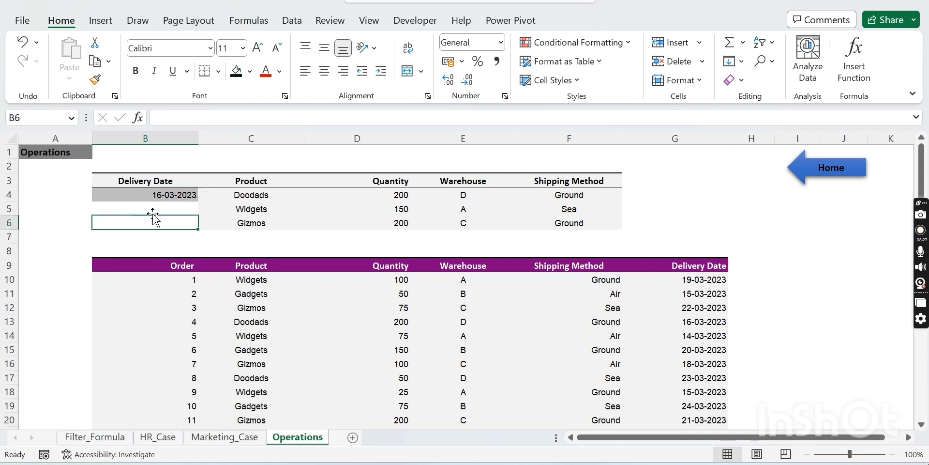
pyautogui.moveTo(179, 264); pyautogui.dragTo(674, 266)
pyautogui.click(176, 241)
pyautogui.click(286, 242)
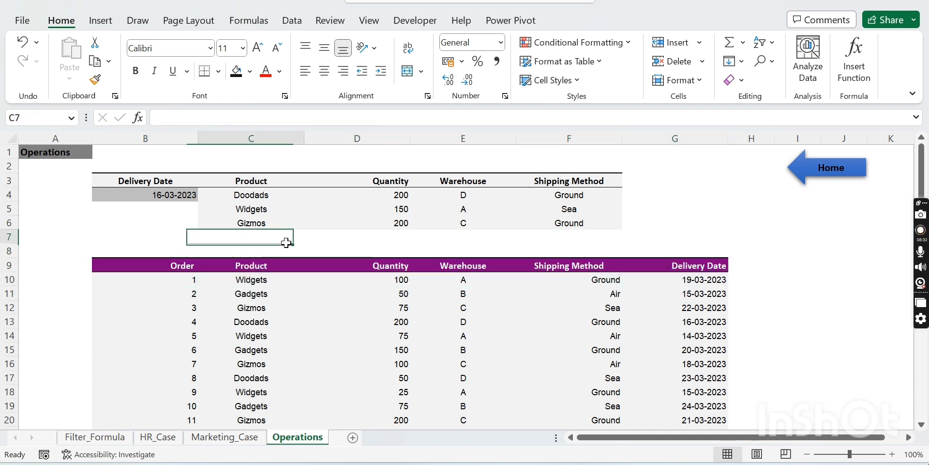
pyautogui.scroll(-1, 314, 247)
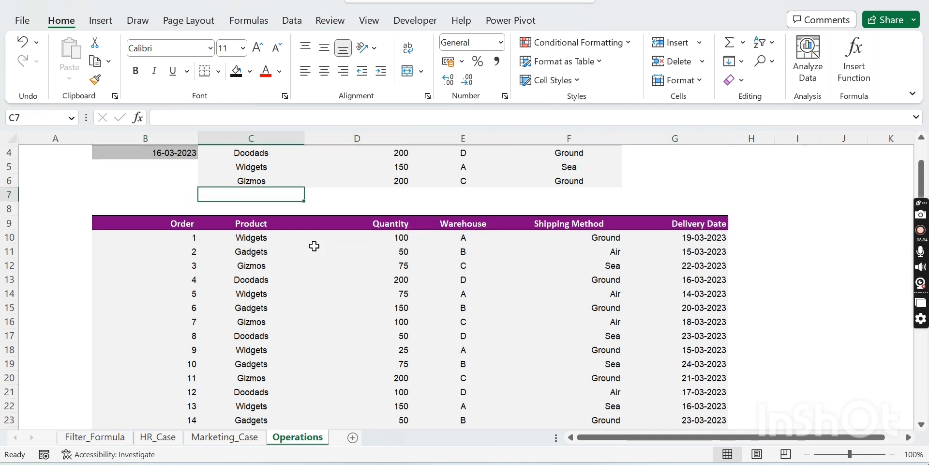
pyautogui.scroll(1, 313, 245)
pyautogui.click(146, 225)
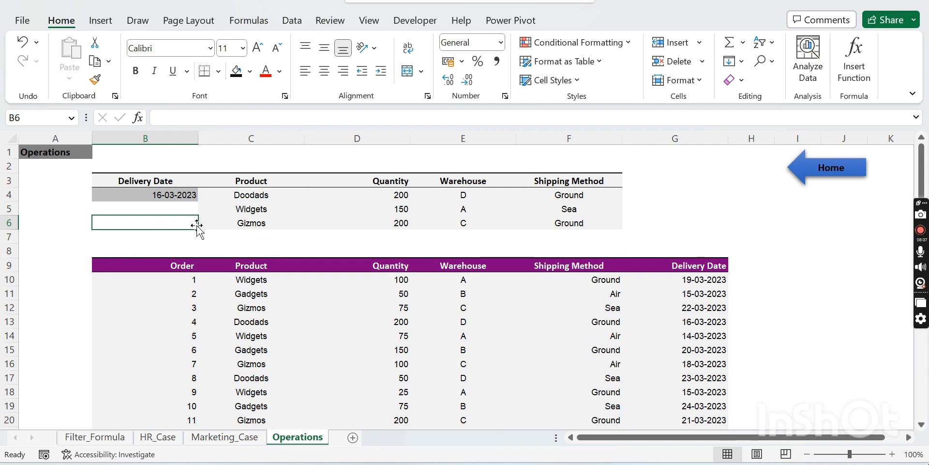
pyautogui.click(58, 227)
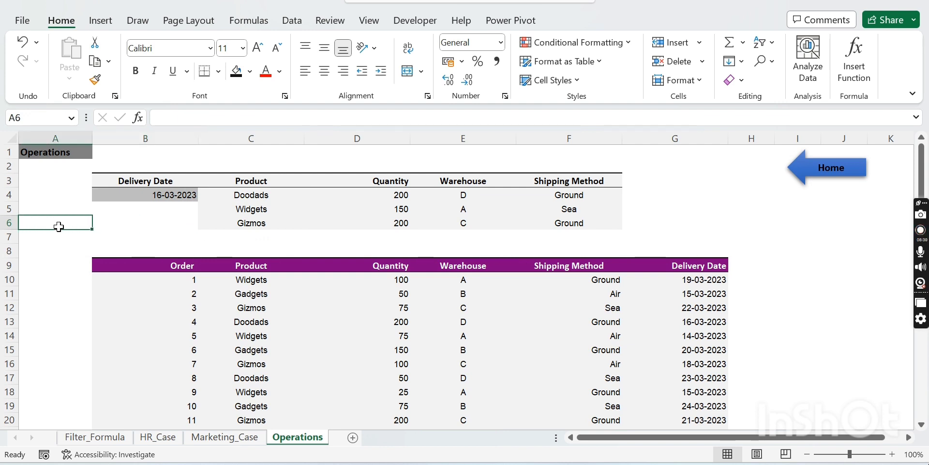
pyautogui.click(62, 205)
pyautogui.click(64, 195)
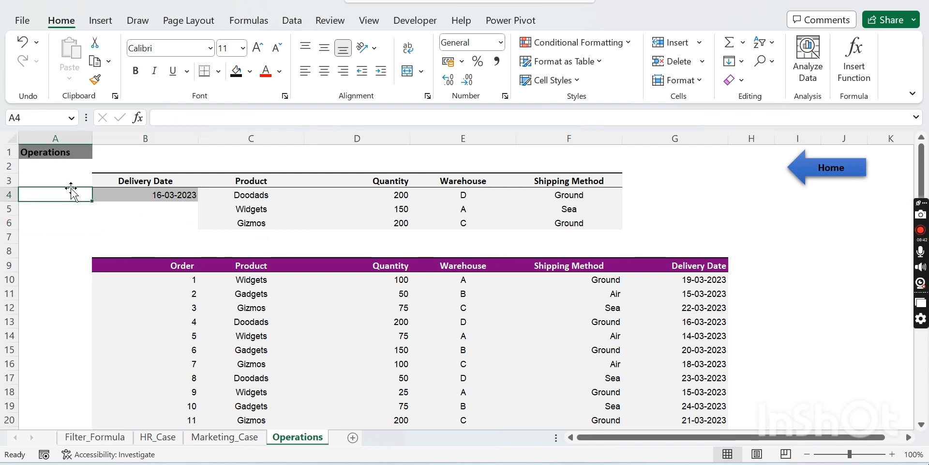
pyautogui.click(84, 180)
pyautogui.click(144, 213)
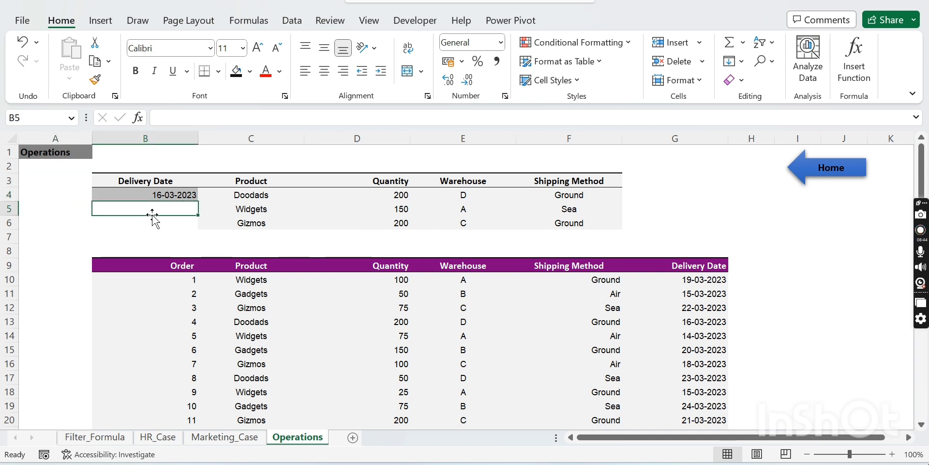
# Wrap the G10:G34=B4 condition of the FILTER formula in C4 in parentheses and open a second parenthesized criterion
pyautogui.click(170, 196)
pyautogui.click(227, 196)
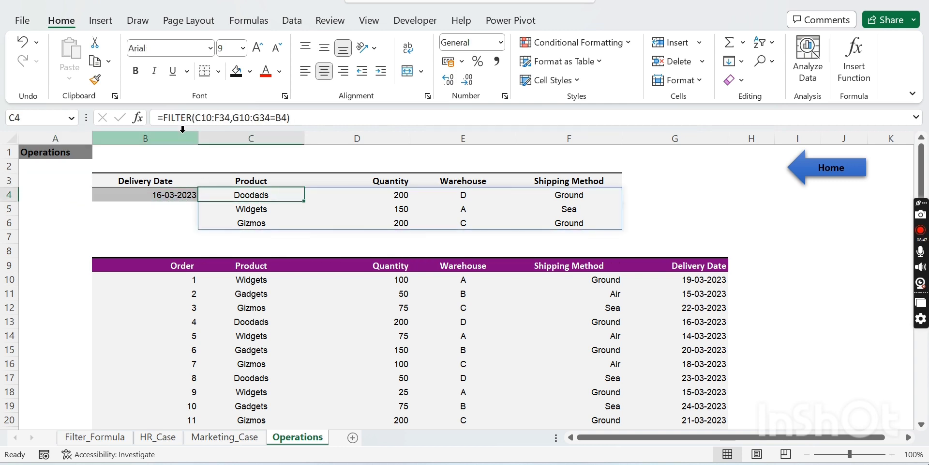
pyautogui.click(232, 118)
pyautogui.write('(')
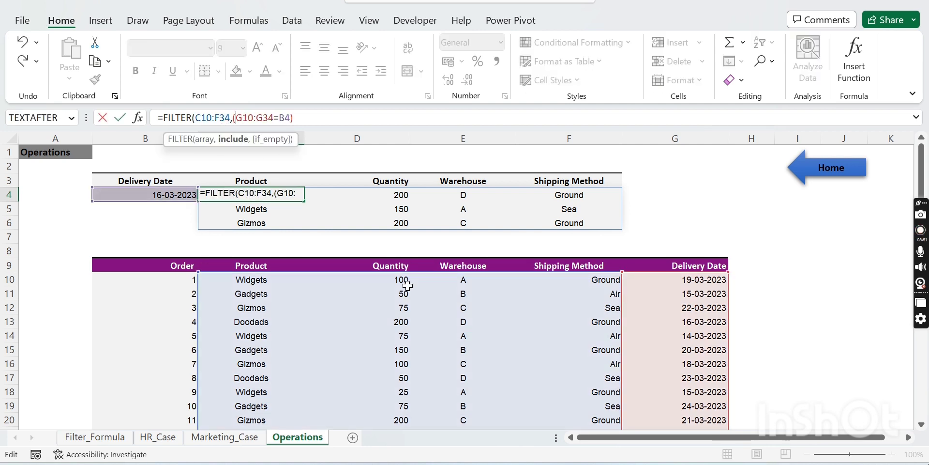
pyautogui.click(291, 120)
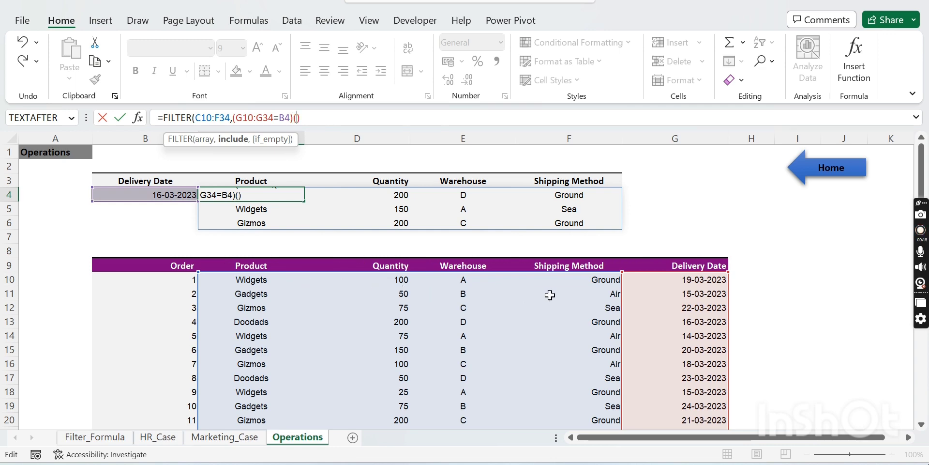
# Fill in the second criterion so that the shipping methods in F10:F34 equal F10
pyautogui.moveTo(594, 280); pyautogui.dragTo(615, 411)
pyautogui.write('=')
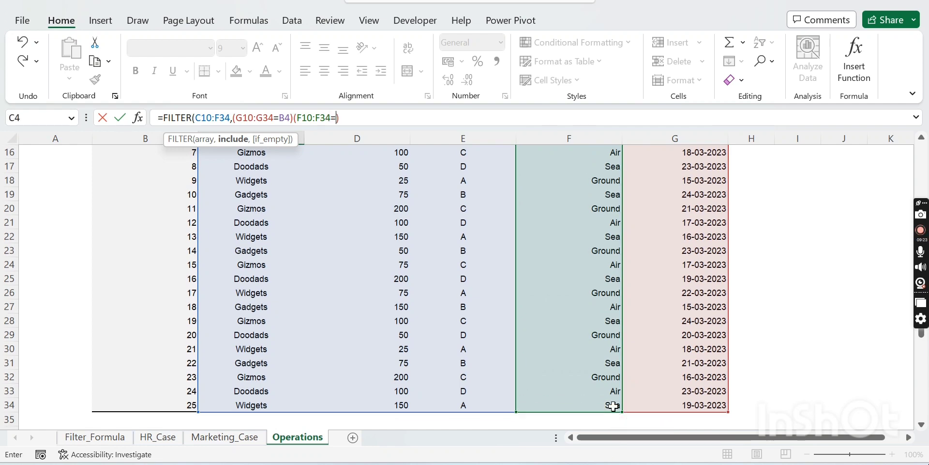
pyautogui.scroll(5, 605, 278)
pyautogui.click(603, 280)
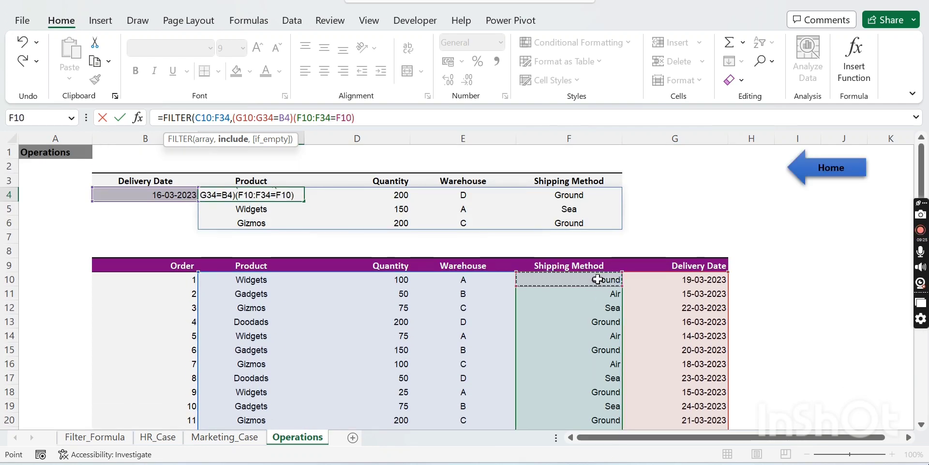
# Join the date and shipping method criteria with * and commit the FILTER formula in C4
pyautogui.click(293, 118)
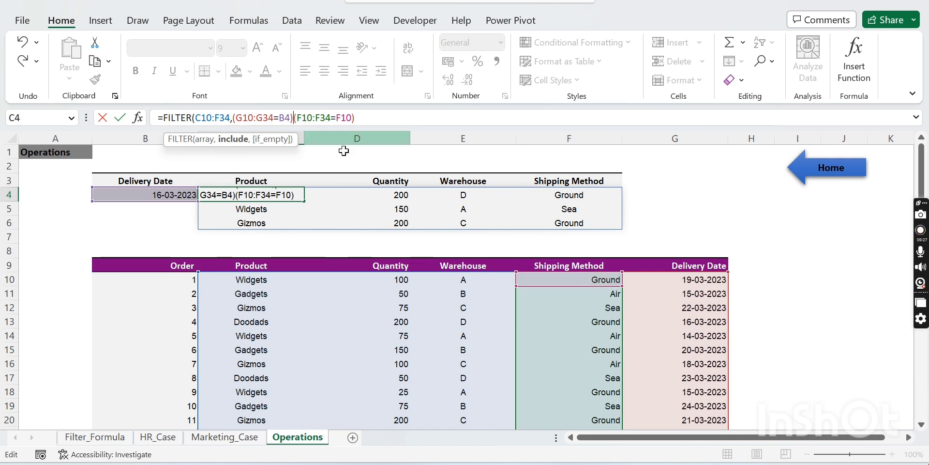
pyautogui.write('*')
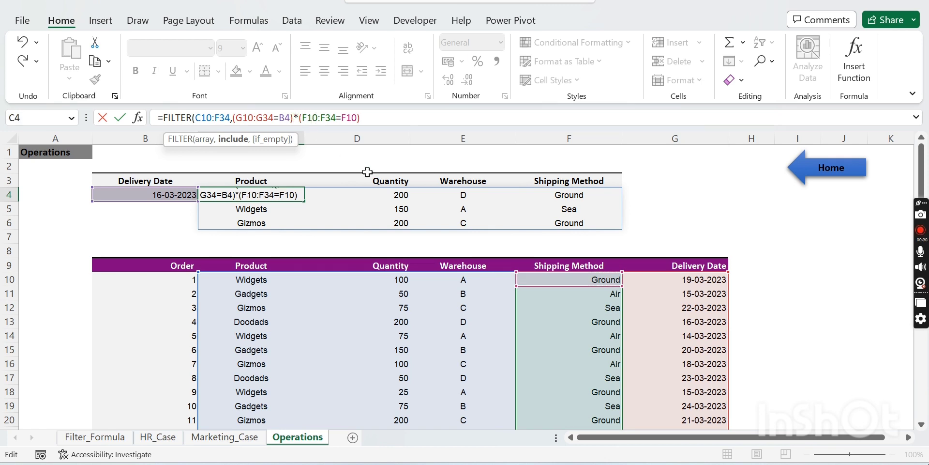
pyautogui.click(374, 116)
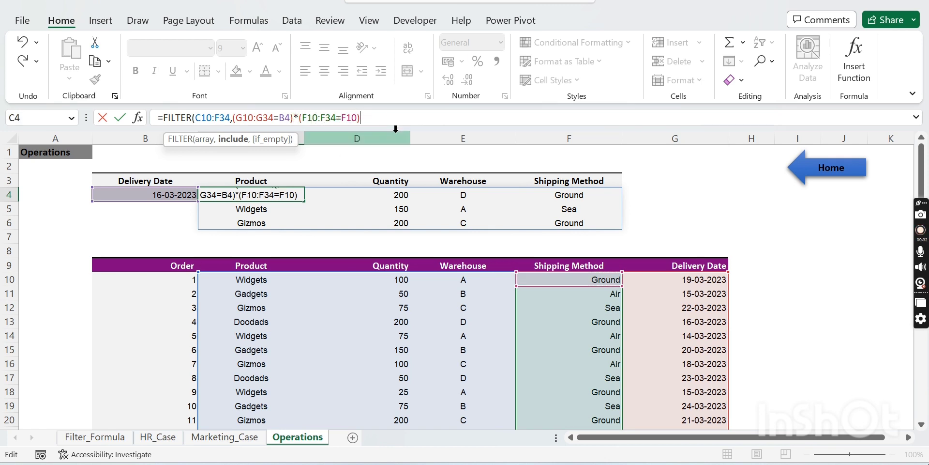
pyautogui.press('Return')
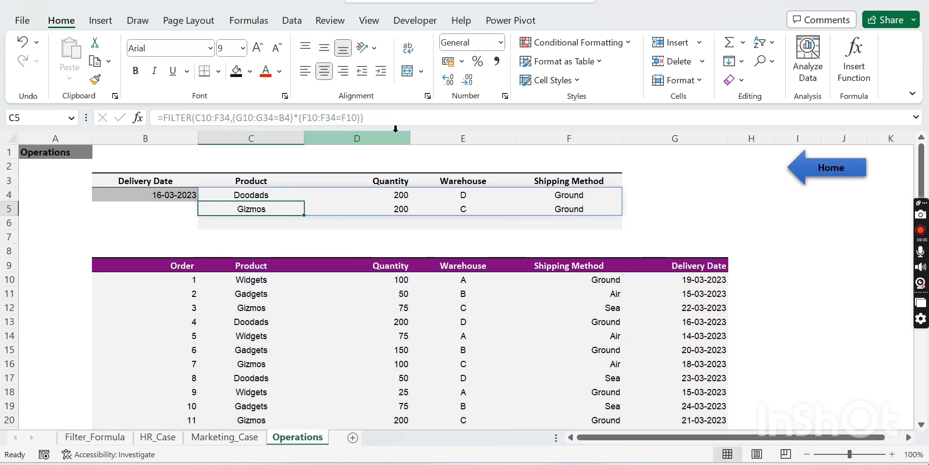
# Examine the filtered rows in C4:F5 and the Shipping Method entries against the two-criteria FILTER formula
pyautogui.click(339, 241)
pyautogui.click(561, 199)
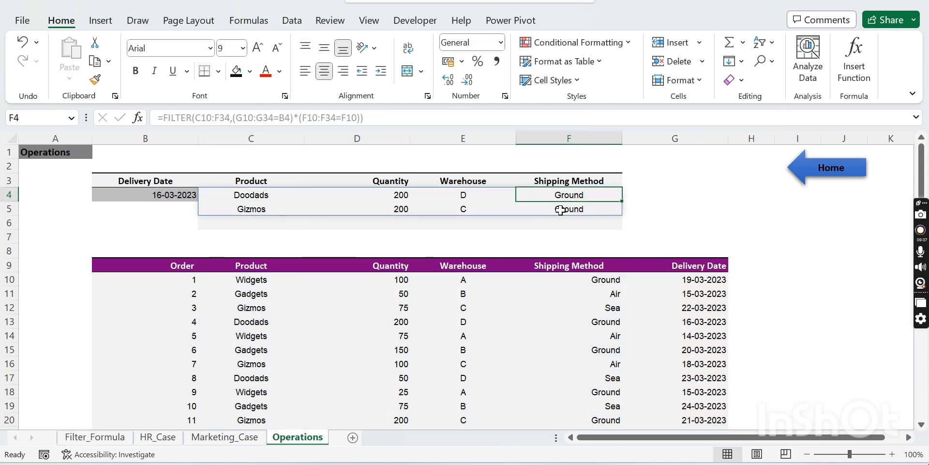
pyautogui.click(559, 209)
pyautogui.click(560, 195)
pyautogui.click(223, 194)
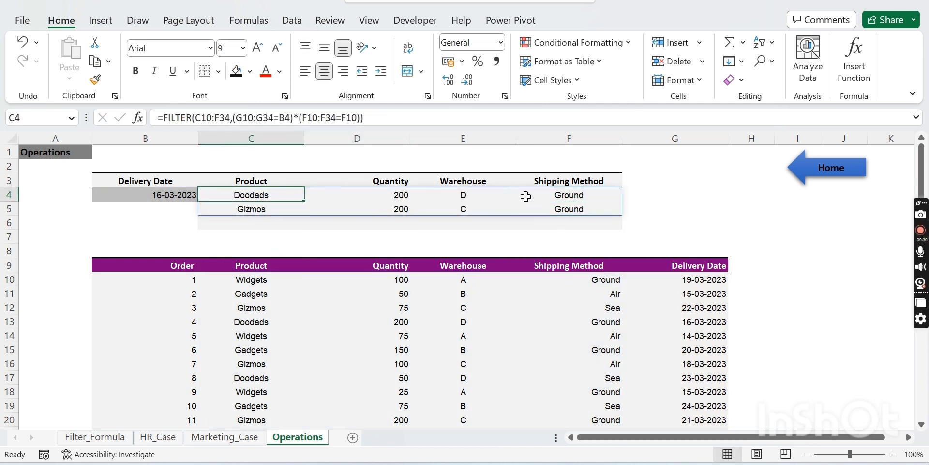
pyautogui.click(538, 189)
pyautogui.click(536, 204)
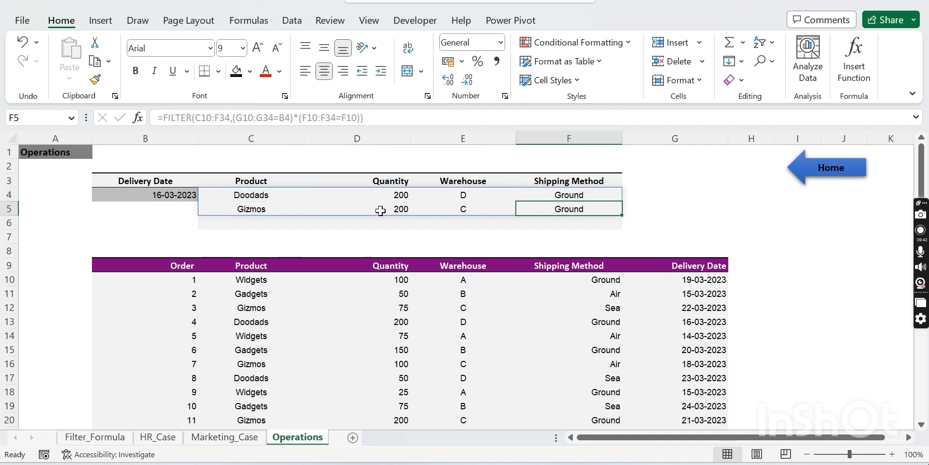
# Test the two-criteria filter by setting the Delivery Date in B4 to 18-03-2023 and to 17-03-2023
pyautogui.click(160, 196)
pyautogui.click(205, 195)
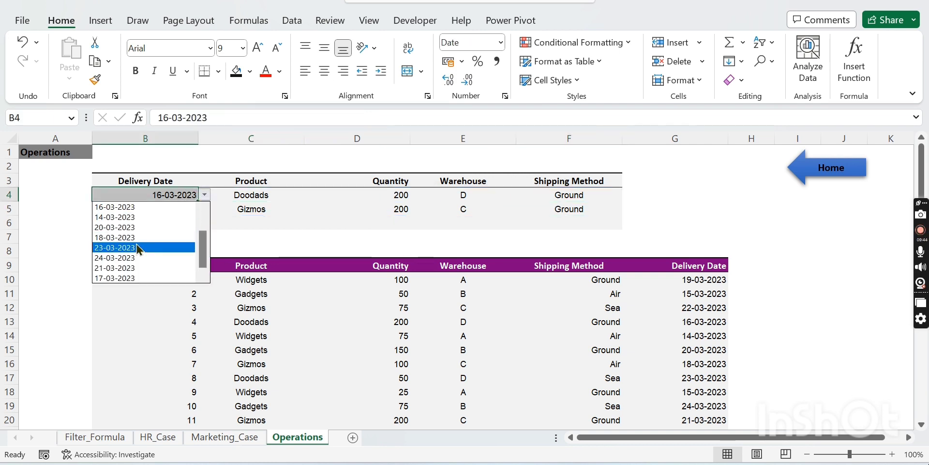
pyautogui.click(130, 238)
pyautogui.click(173, 233)
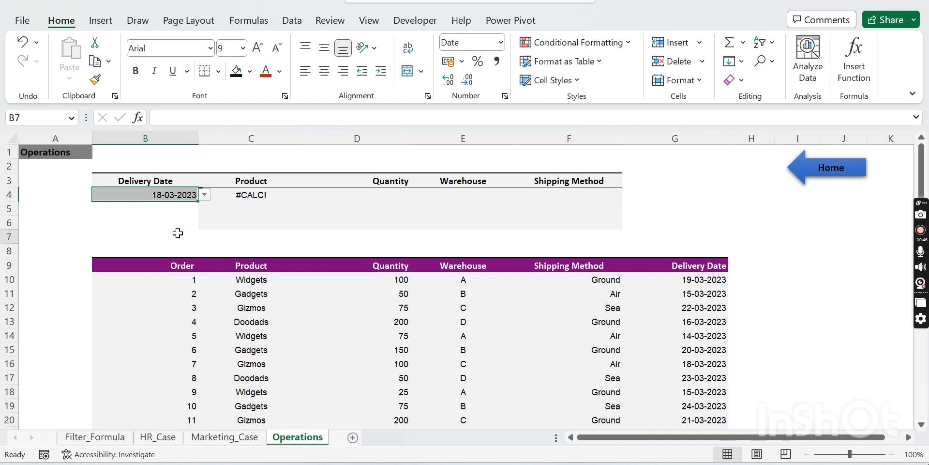
pyautogui.click(173, 197)
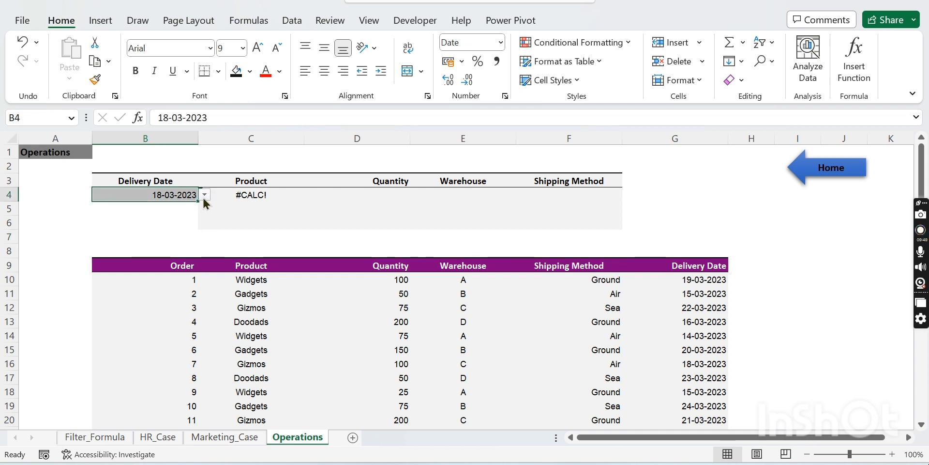
pyautogui.click(204, 198)
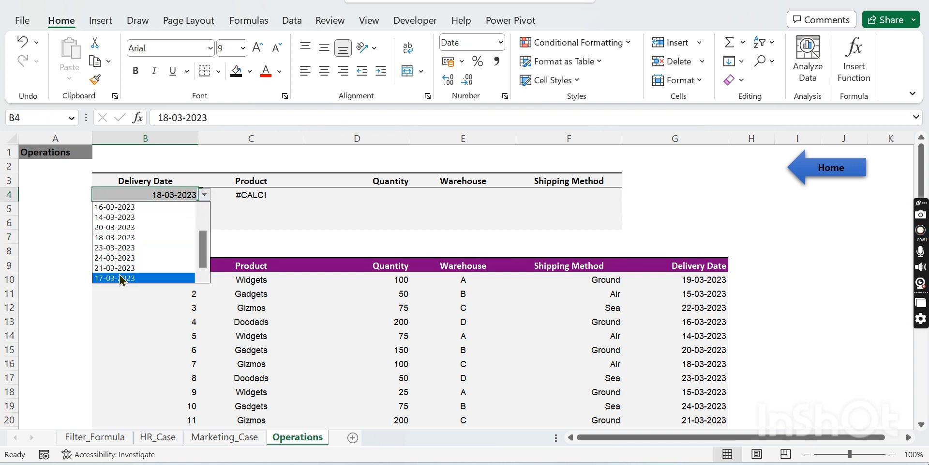
pyautogui.click(120, 275)
# Set the Delivery Date in B4 to 21-03-2023
pyautogui.click(205, 194)
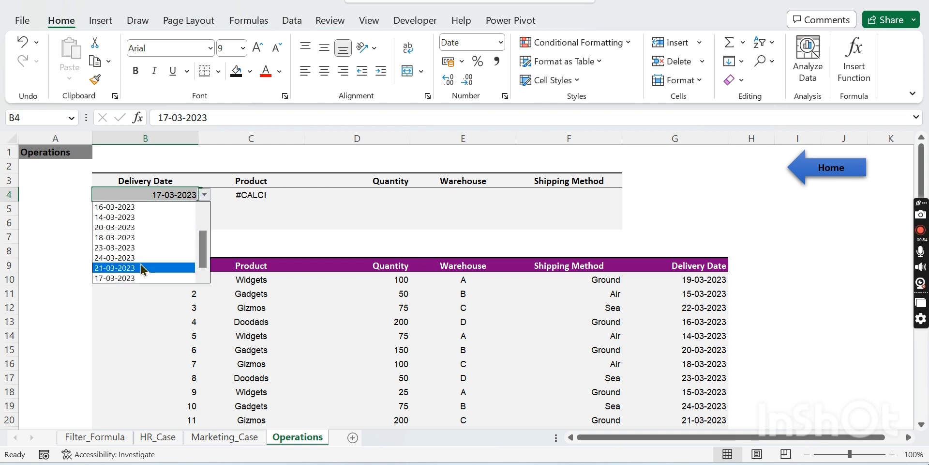
pyautogui.click(141, 264)
pyautogui.click(348, 249)
# Try the Delivery Dates 14-03-2023 and 18-03-2023 in B4 to test the filter again
pyautogui.click(179, 195)
pyautogui.click(205, 194)
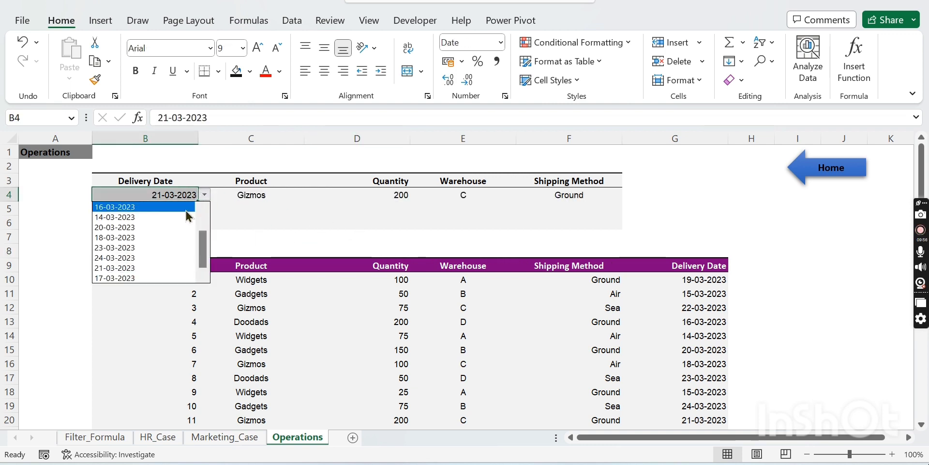
pyautogui.click(115, 219)
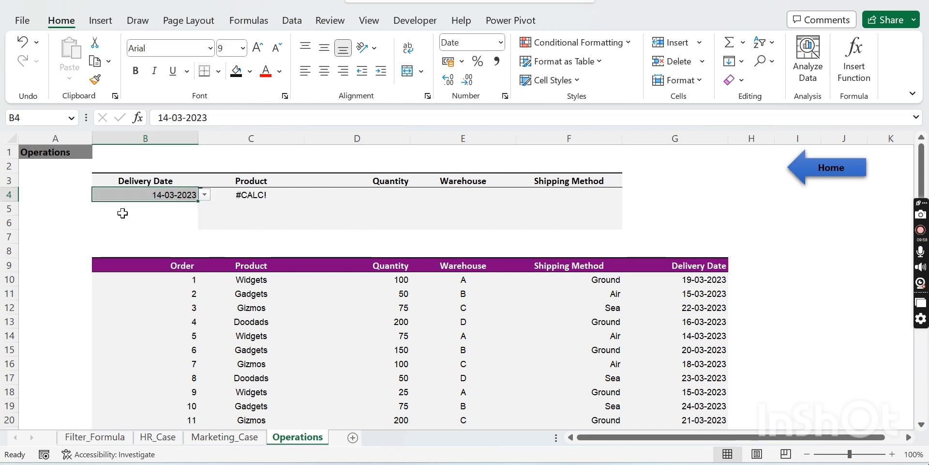
pyautogui.click(205, 194)
pyautogui.click(138, 236)
# Set the Delivery Date in B4 to 19-03-2023
pyautogui.click(205, 195)
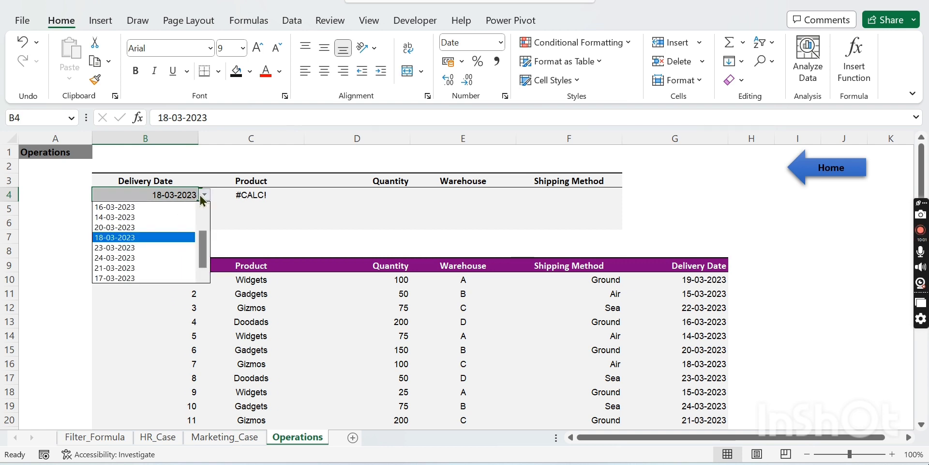
pyautogui.moveTo(202, 242); pyautogui.dragTo(202, 229)
pyautogui.click(132, 207)
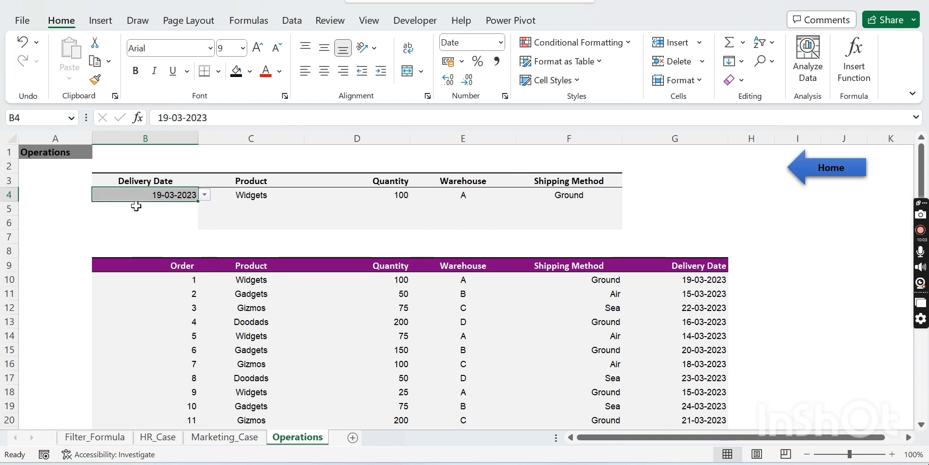
pyautogui.click(112, 233)
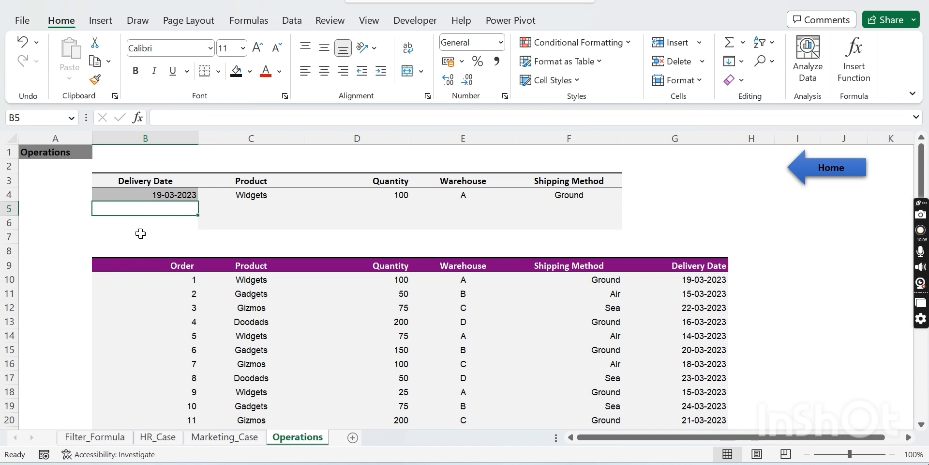
pyautogui.click(278, 247)
pyautogui.click(176, 234)
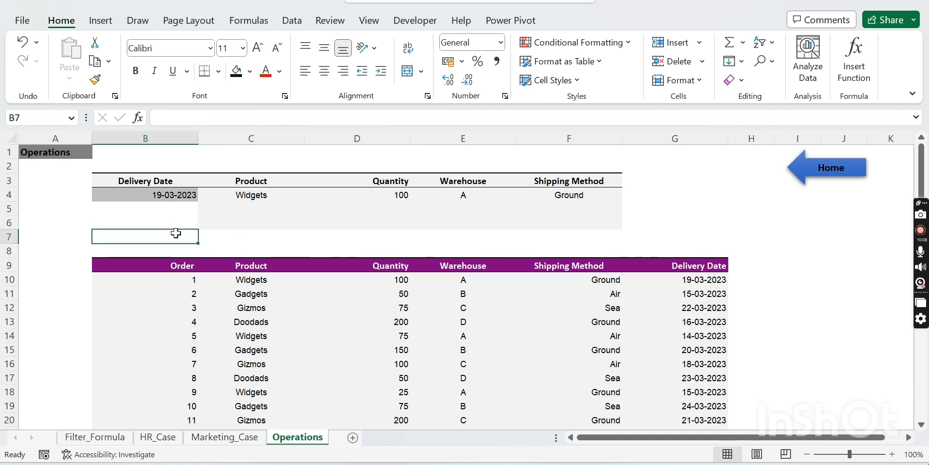
pyautogui.click(240, 237)
# Open the FILTER formula in C4 and highlight the * operator joining the date and shipping method criteria
pyautogui.click(249, 197)
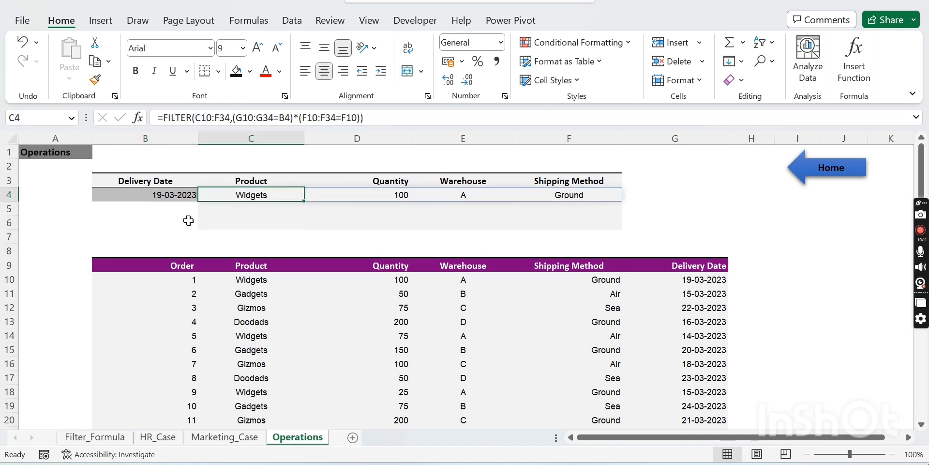
pyautogui.click(174, 225)
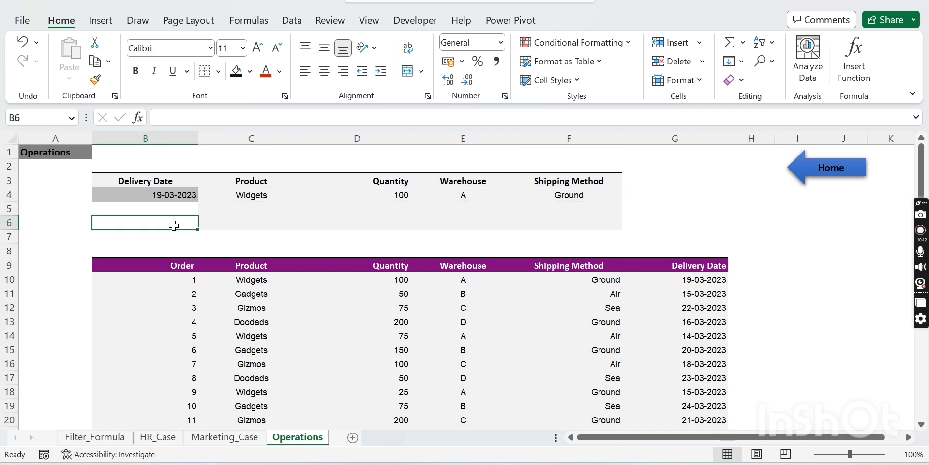
pyautogui.click(228, 195)
pyautogui.moveTo(298, 118); pyautogui.dragTo(293, 118)
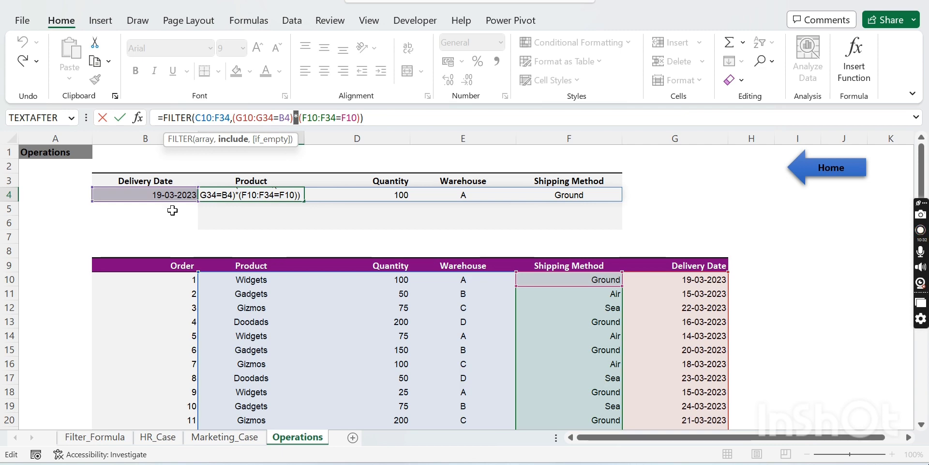
# Copy the whole order table with its headers, starting at B16, and paste it with its first cell at B11
pyautogui.click(183, 363)
pyautogui.hotkey('ctrl', 'shift', 'Right')
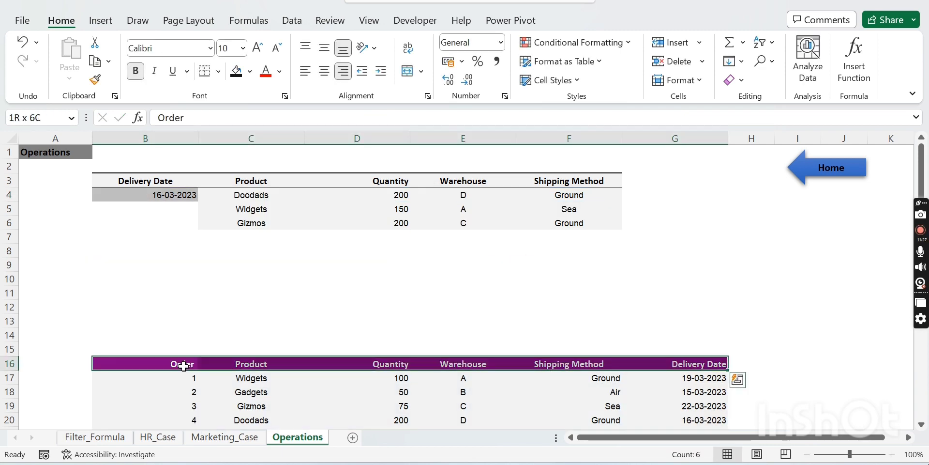
pyautogui.hotkey('ctrl', 'shift', 'Down')
pyautogui.scroll(5, 182, 363)
pyautogui.hotkey('ctrl', 'c')
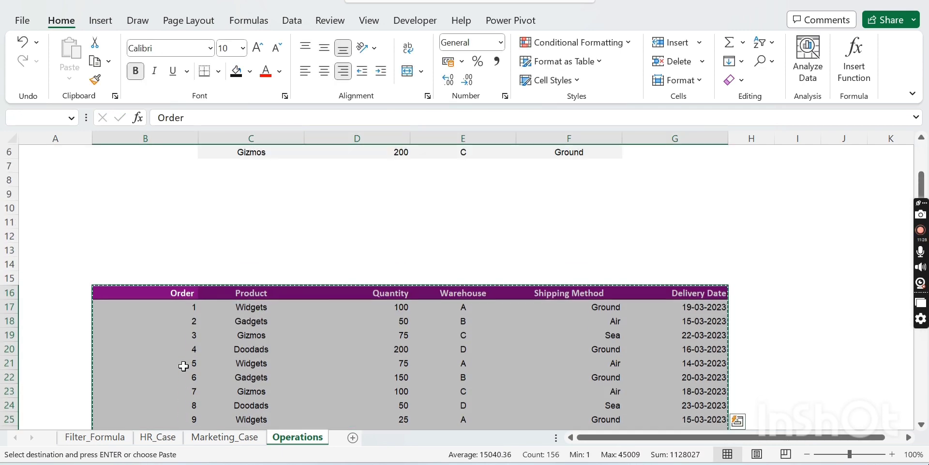
pyautogui.scroll(2, 183, 366)
pyautogui.click(145, 289)
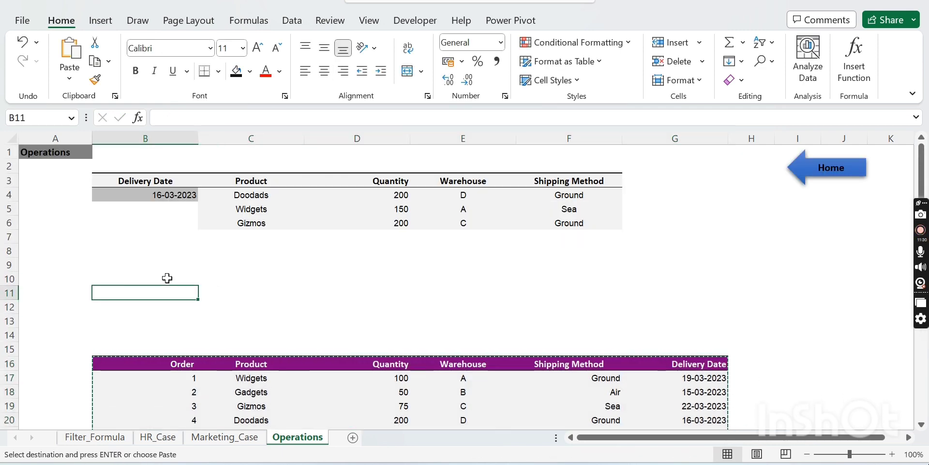
pyautogui.press('Return')
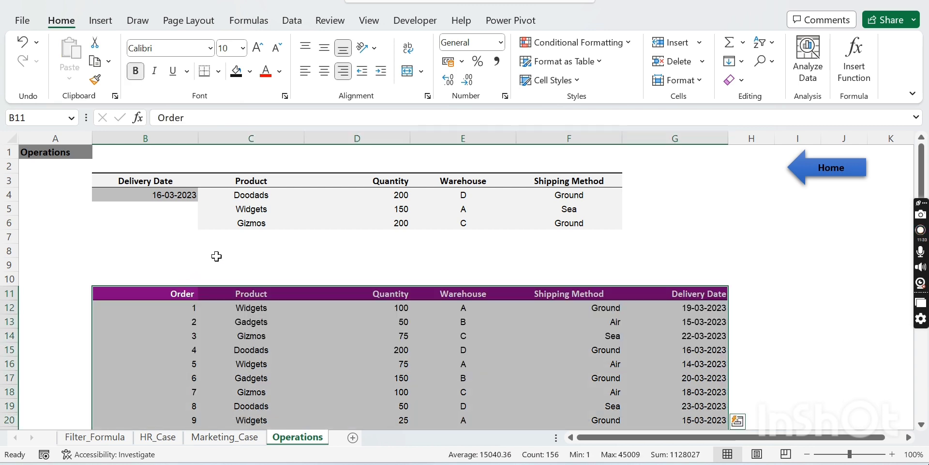
pyautogui.click(186, 245)
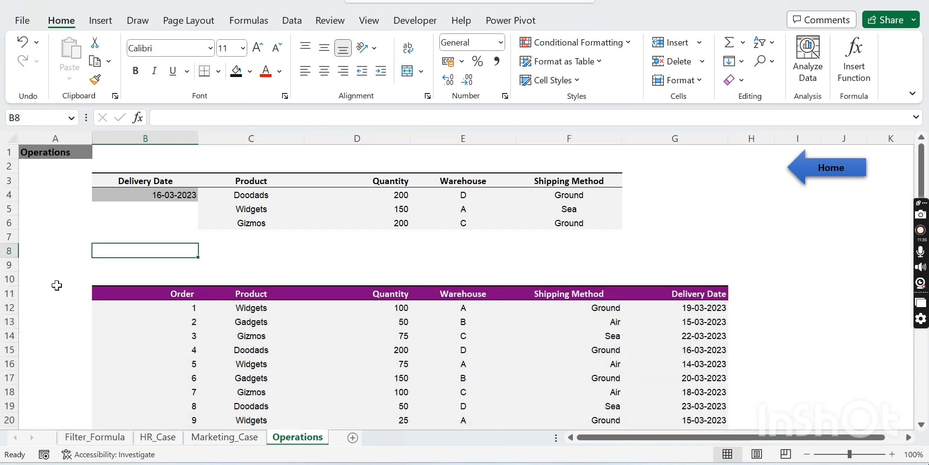
pyautogui.click(78, 277)
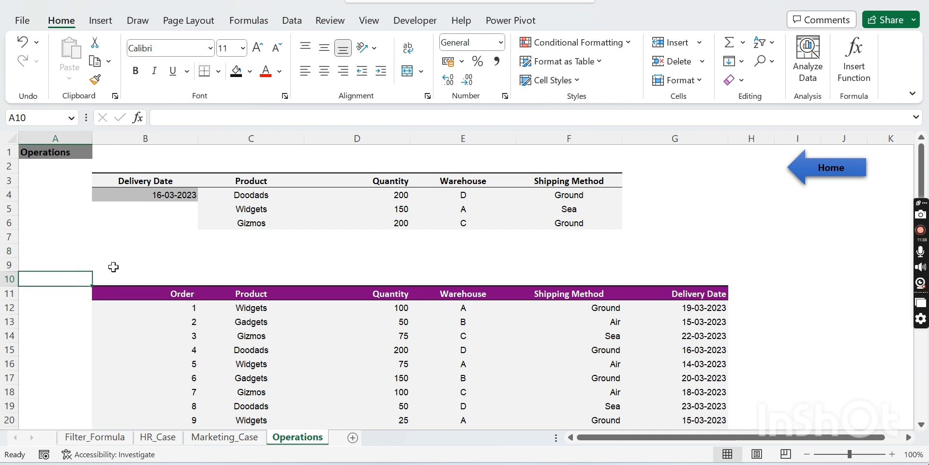
pyautogui.click(125, 262)
pyautogui.click(220, 254)
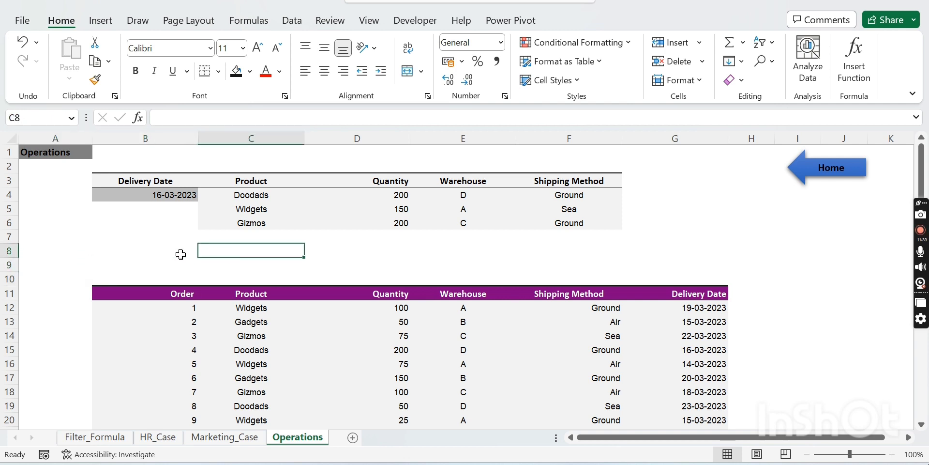
pyautogui.click(73, 251)
pyautogui.click(68, 235)
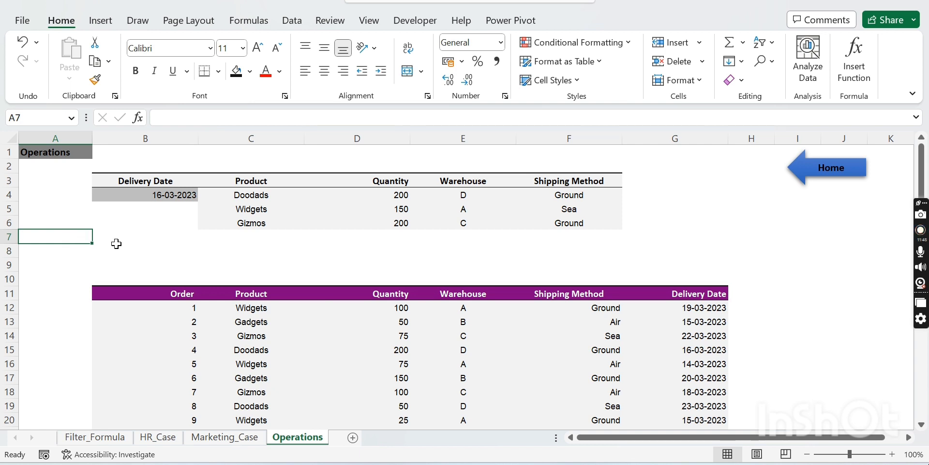
pyautogui.click(152, 263)
pyautogui.click(232, 261)
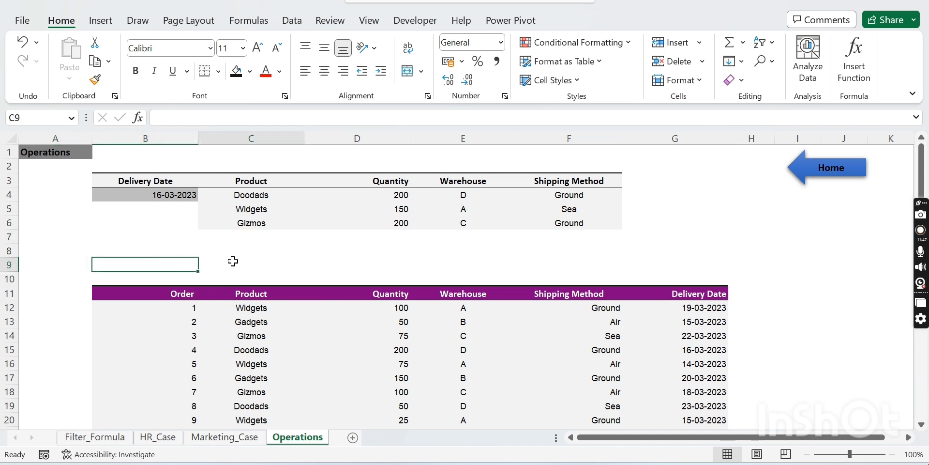
pyautogui.click(333, 260)
pyautogui.click(434, 257)
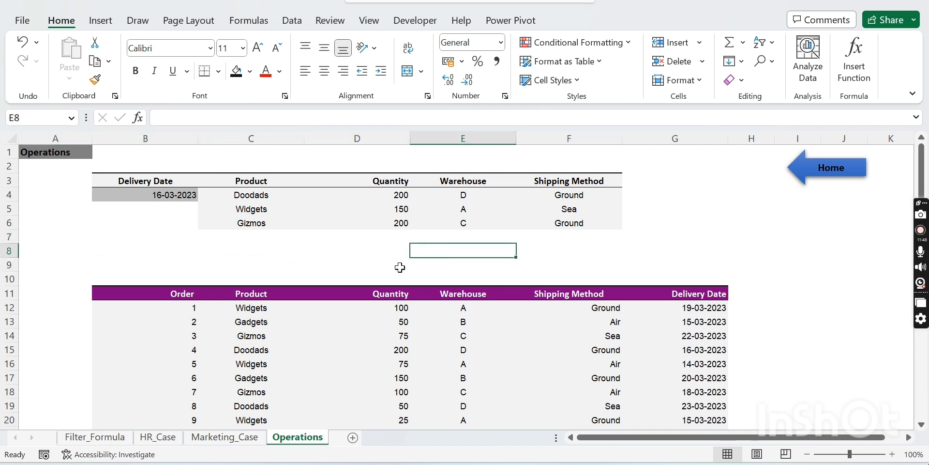
pyautogui.click(555, 248)
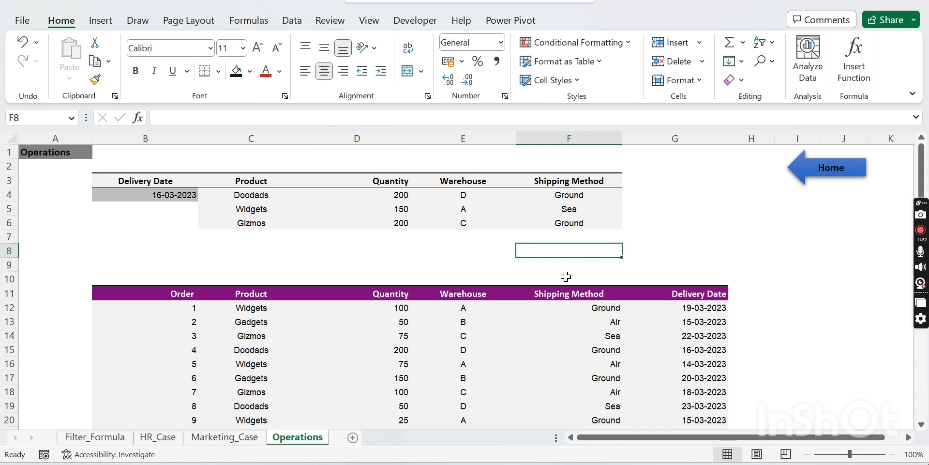